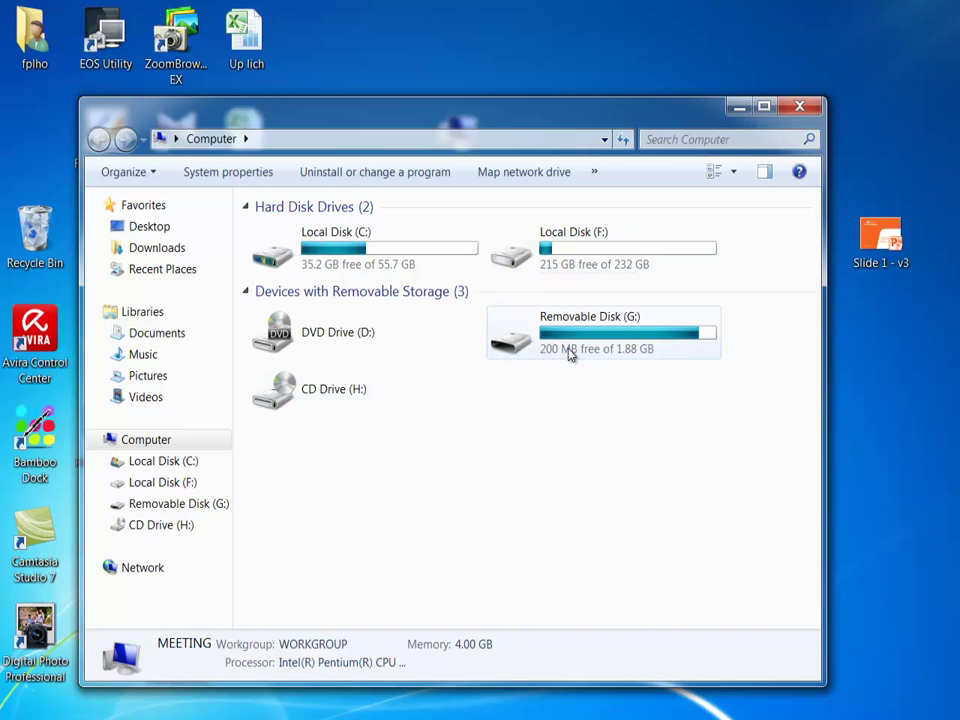
Look through the contents of Local Disk (C:) and Local Disk (F:), and close the Computer window
{"action": "double_click", "coordinate": [398, 260]}
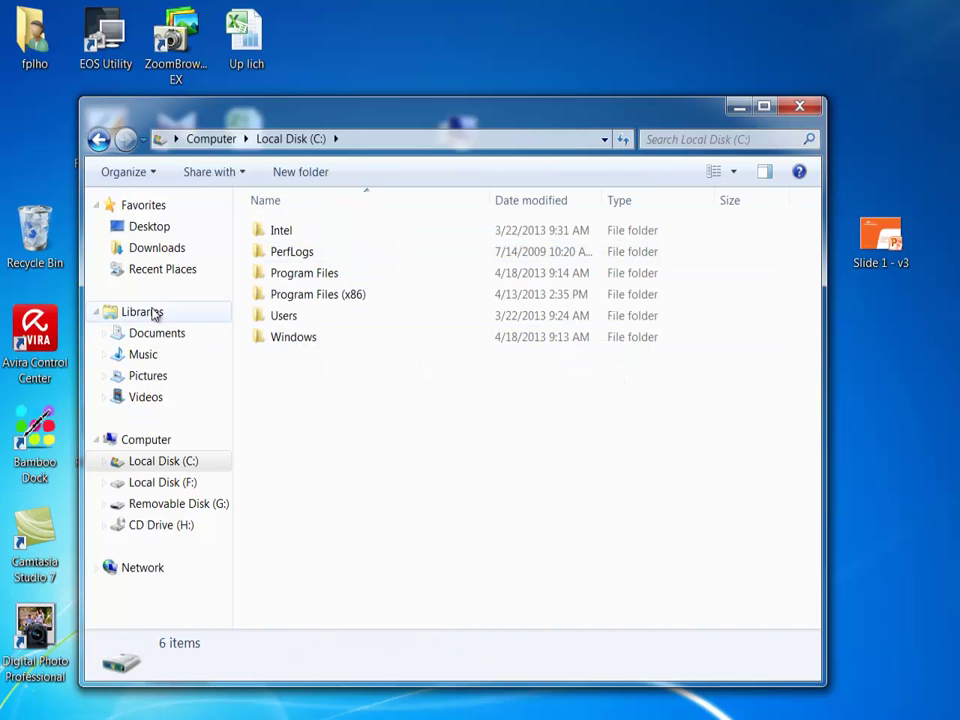
{"action": "left_click", "coordinate": [98, 139]}
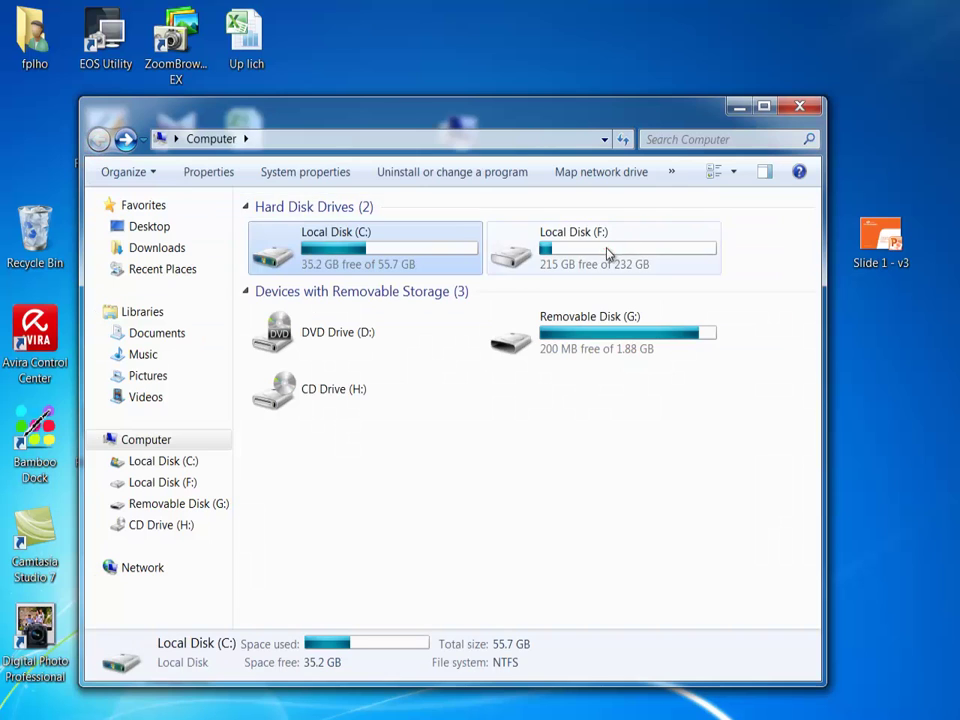
{"action": "double_click", "coordinate": [606, 253]}
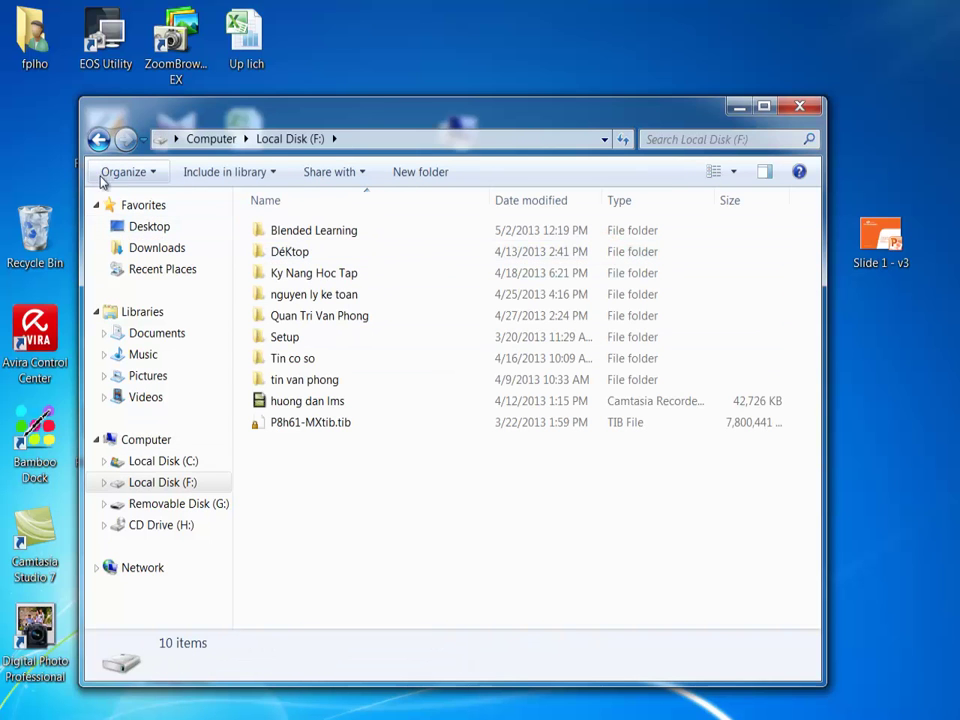
{"action": "left_click", "coordinate": [98, 139]}
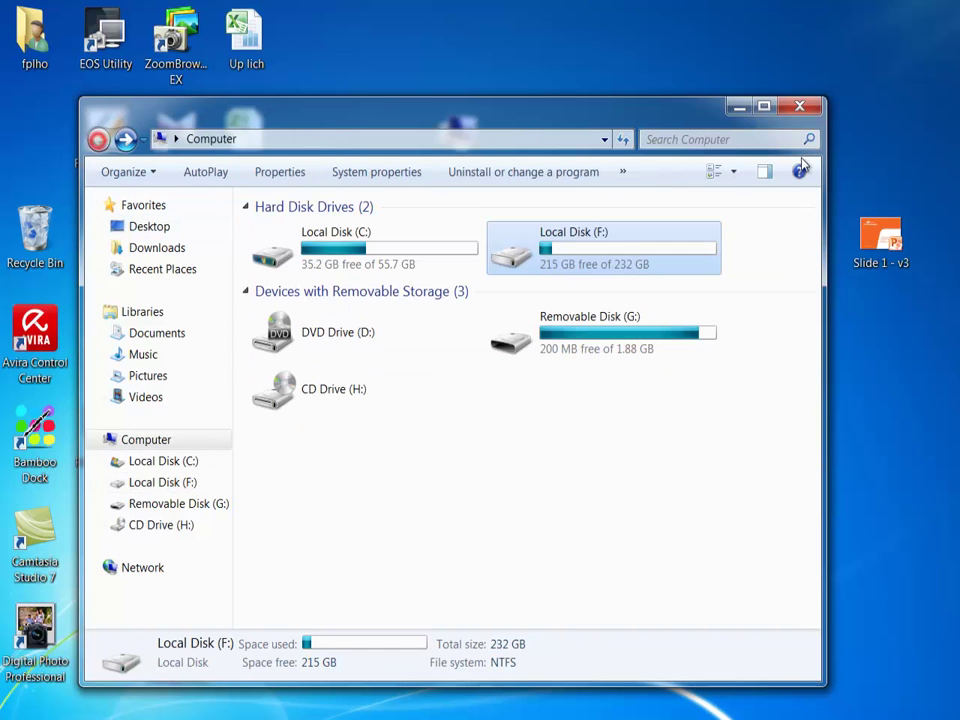
{"action": "left_click", "coordinate": [803, 106]}
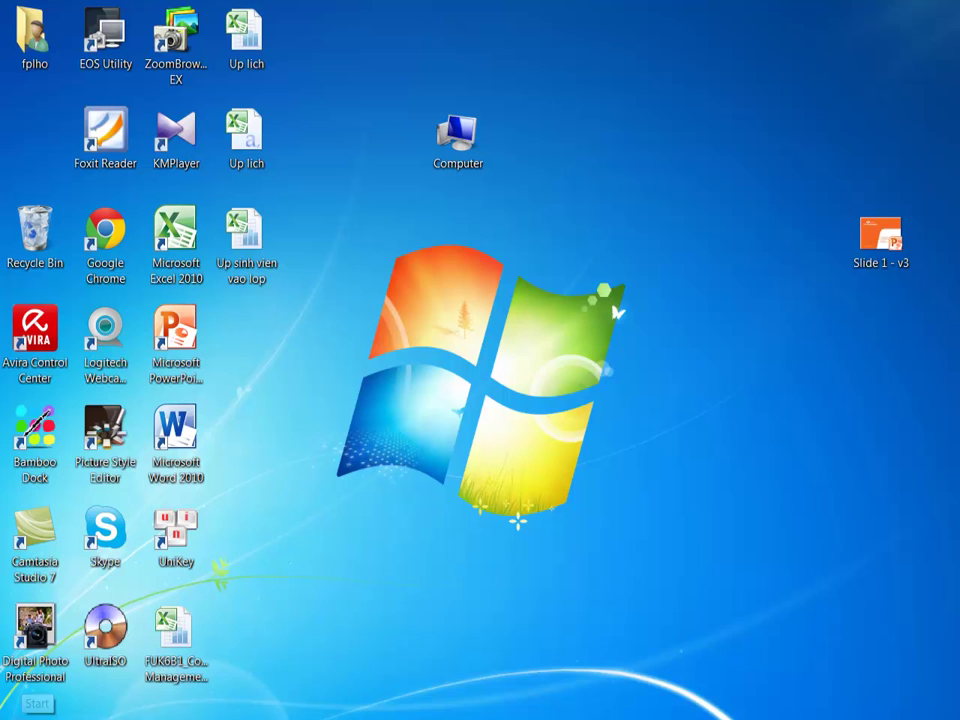
Search the installed programs for "word" and create a desktop shortcut for Microsoft Word 2010
{"action": "left_click", "coordinate": [15, 712]}
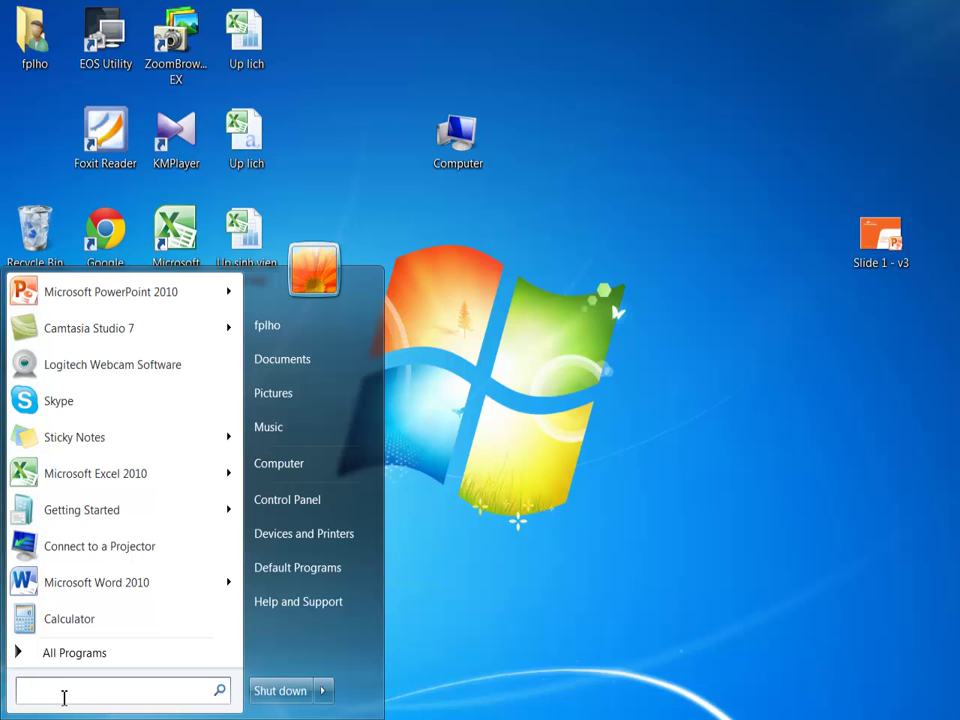
{"action": "type", "text": "w"}
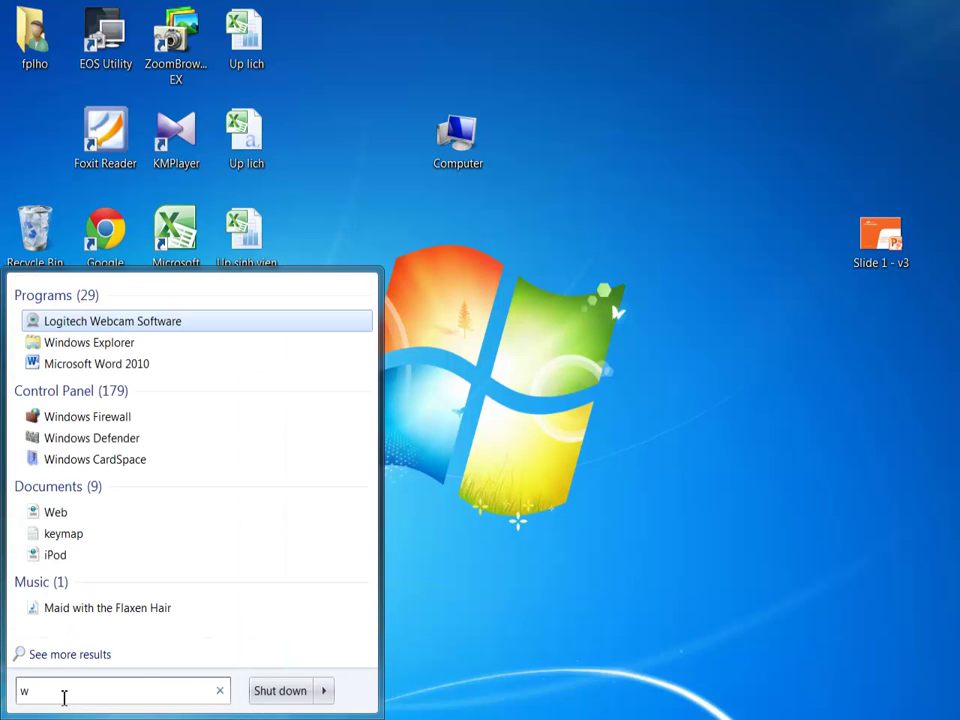
{"action": "type", "text": "ord"}
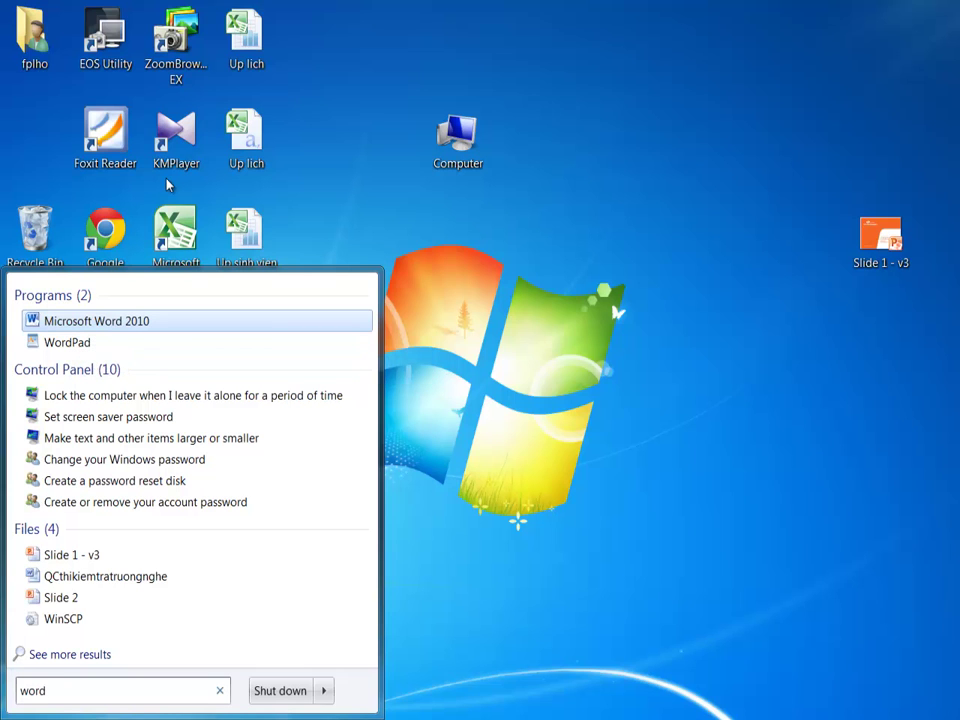
{"action": "right_click", "coordinate": [118, 326]}
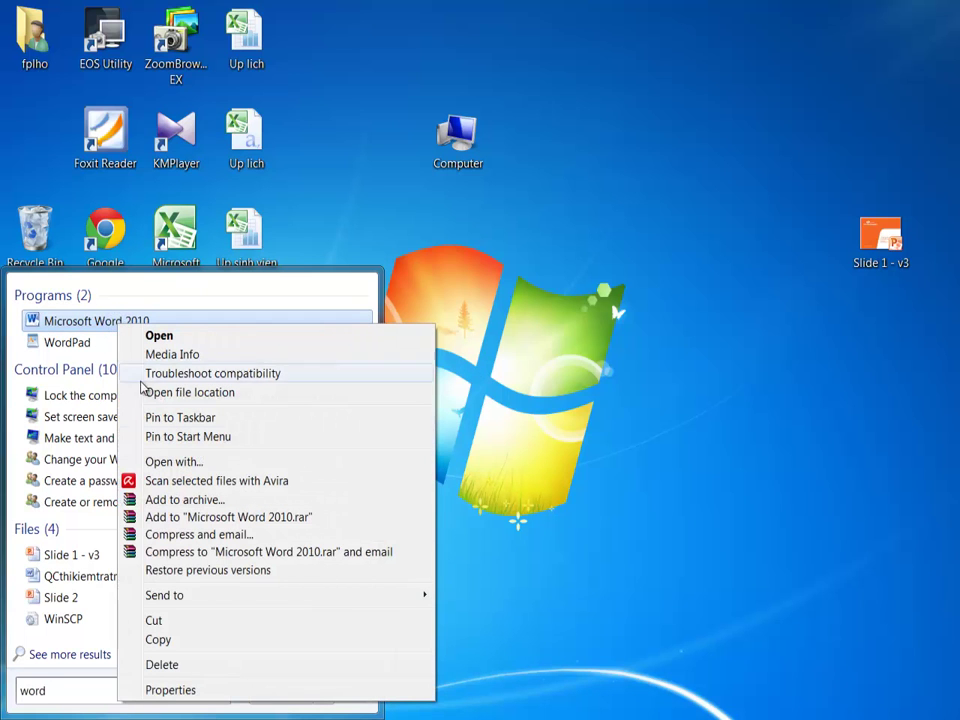
{"action": "mouse_move", "coordinate": [184, 600]}
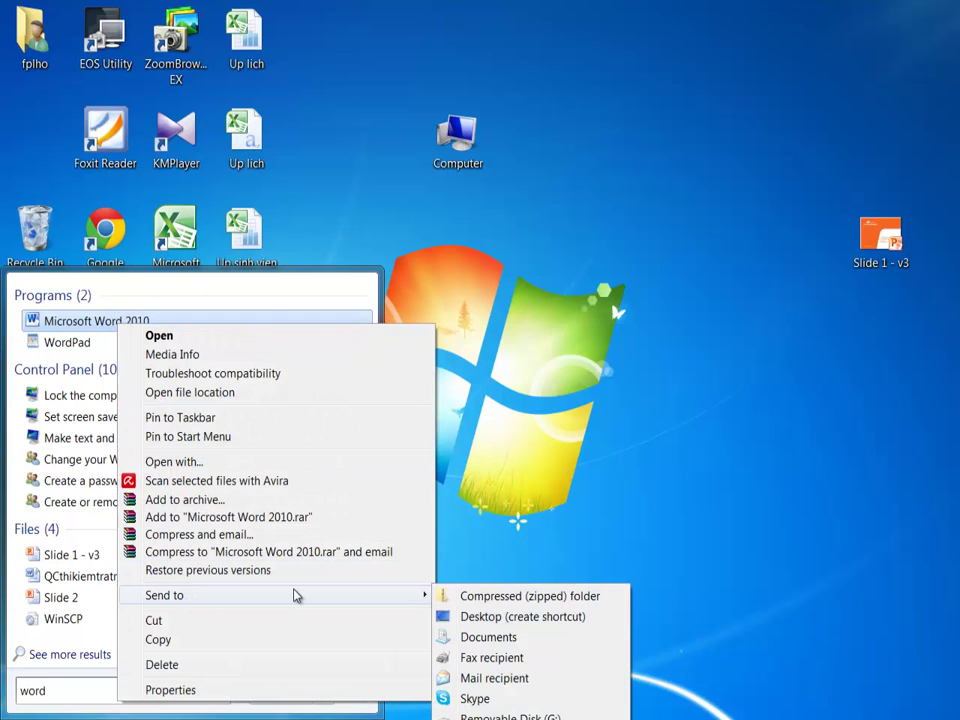
{"action": "left_click", "coordinate": [537, 627]}
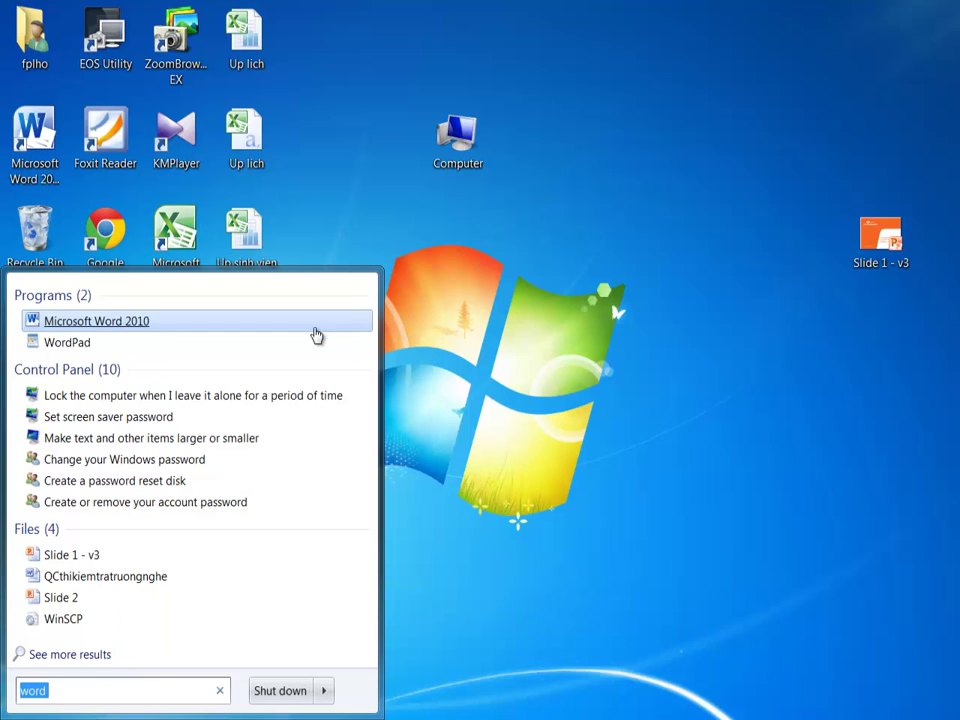
{"action": "left_click", "coordinate": [413, 251]}
Move the new Microsoft Word 2010 shortcut to the free spot below the "Up sinh vien vao lop" file on the desktop
{"action": "left_click_drag", "start_coordinate": [494, 195], "coordinate": [240, 345]}
{"action": "left_click", "coordinate": [27, 140]}
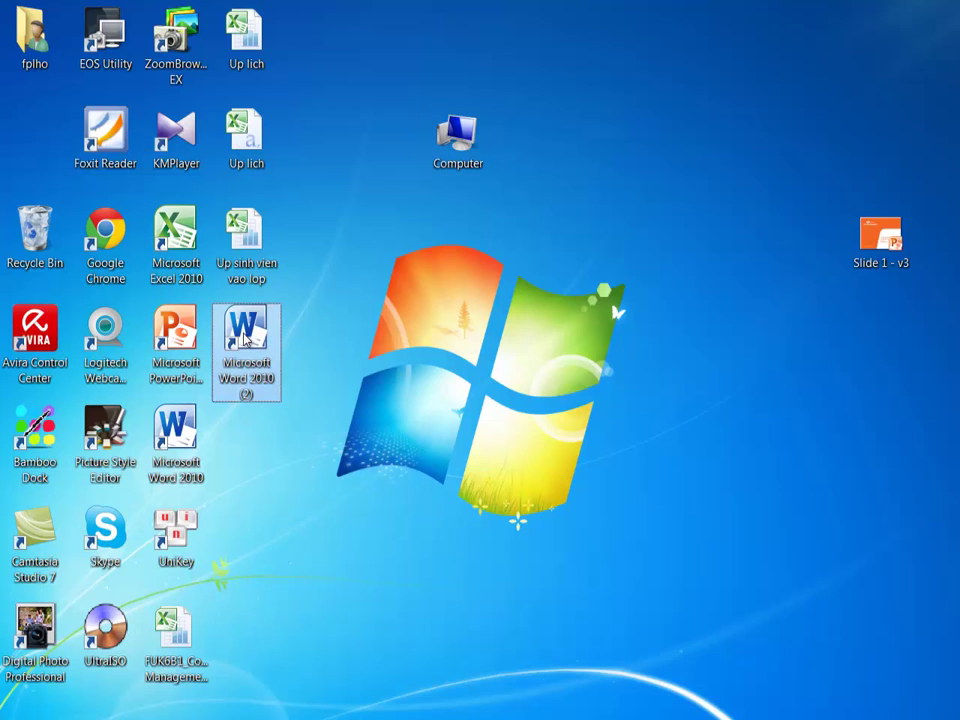
{"action": "left_click", "coordinate": [334, 544]}
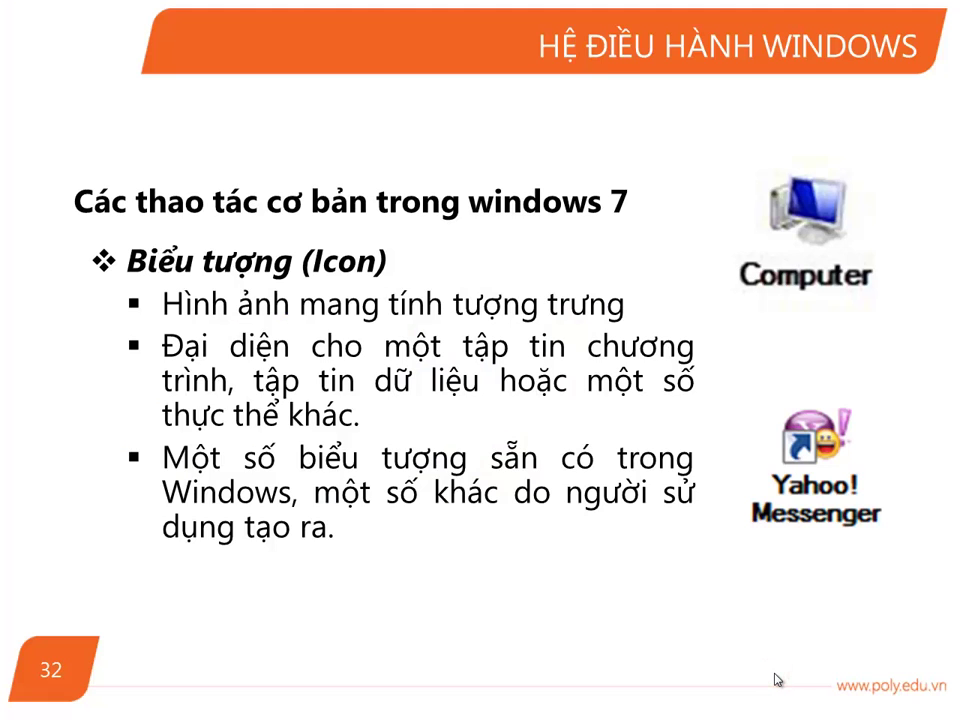
Advance the slide show from slide 32 to the Taskbar slide, number 35, and end the show
{"action": "left_click", "coordinate": [772, 675]}
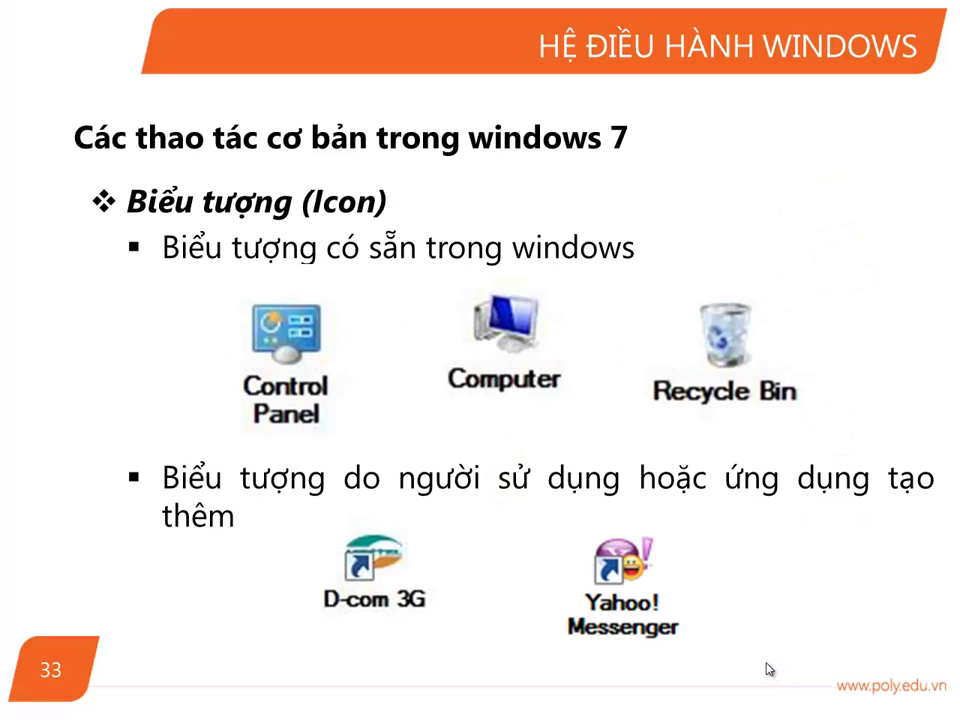
{"action": "left_click", "coordinate": [768, 669]}
{"action": "left_click", "coordinate": [755, 642]}
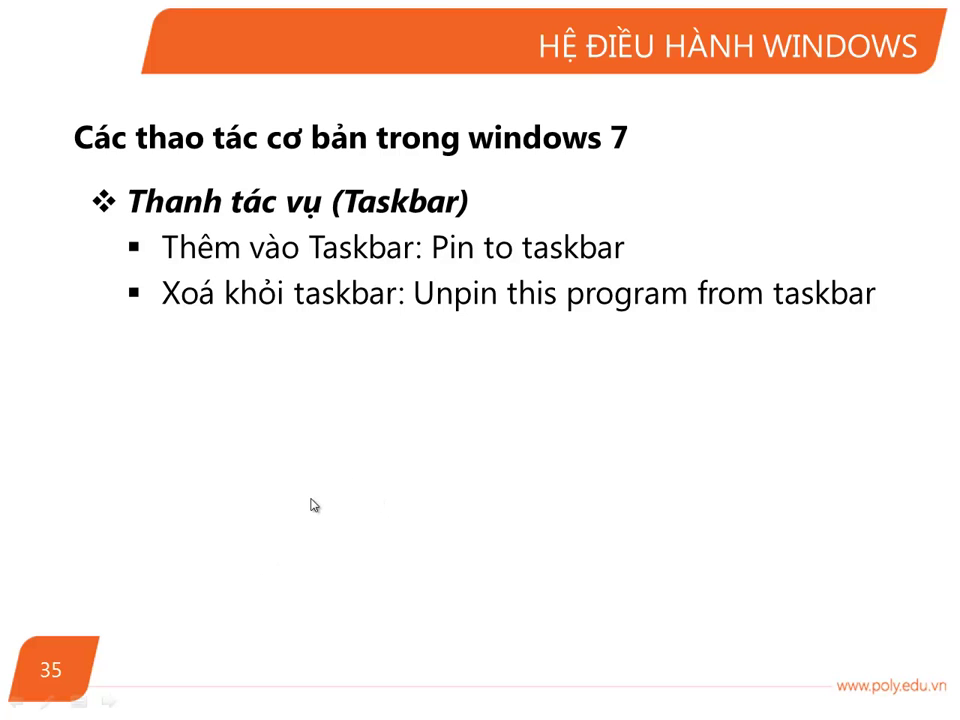
{"action": "right_click", "coordinate": [432, 425]}
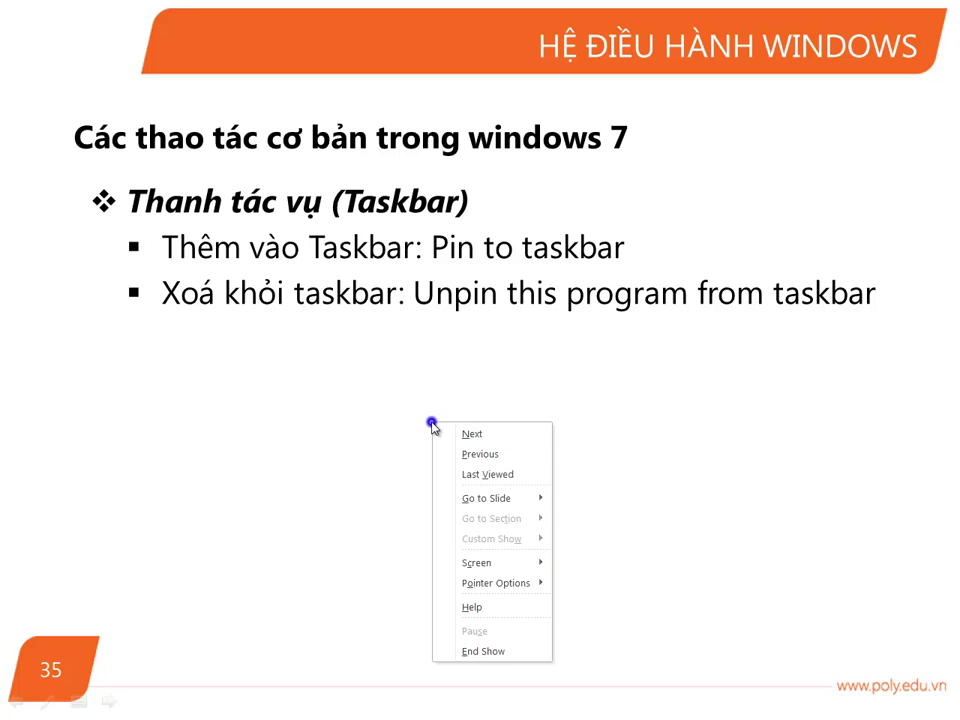
{"action": "left_click", "coordinate": [490, 652]}
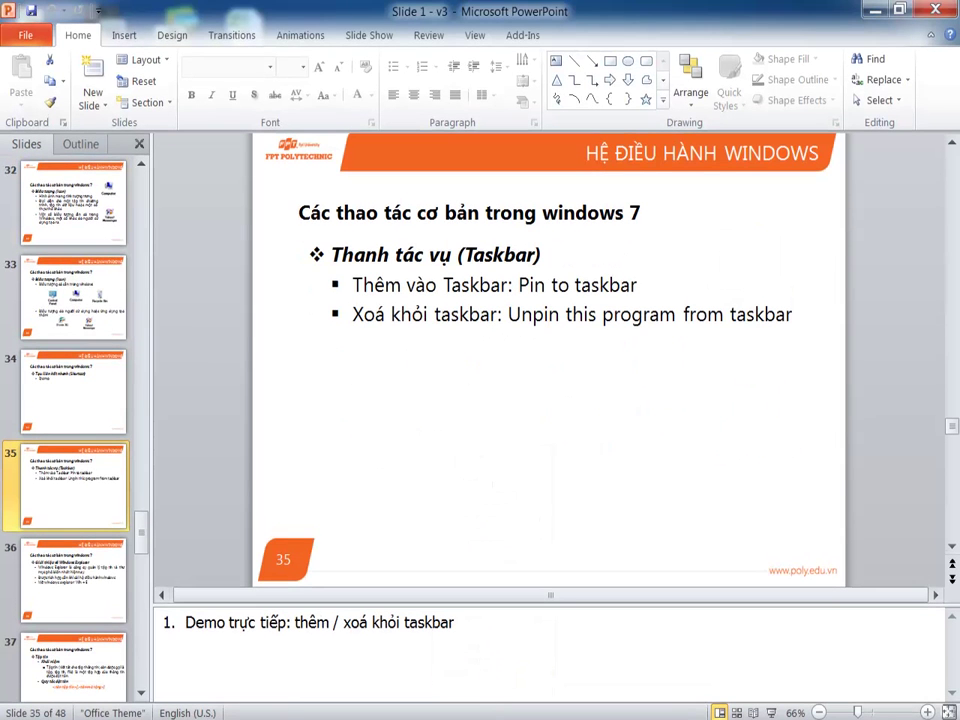
Return to the desktop and view the pinning options of the new Word shortcut and of Word's Start menu entry
{"action": "key", "text": "super"}
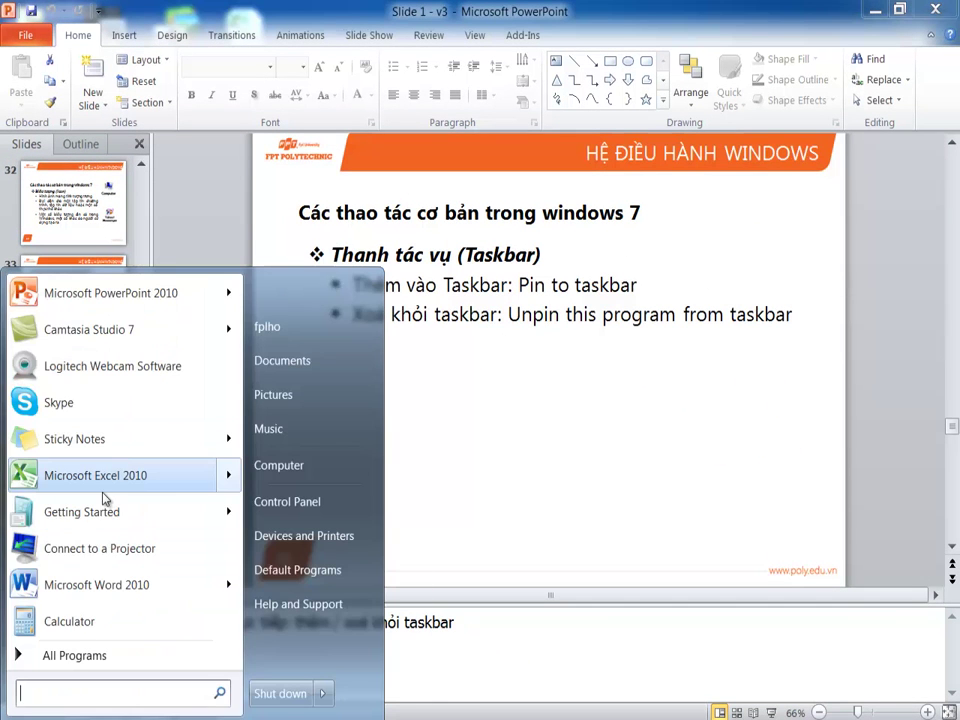
{"action": "mouse_move", "coordinate": [117, 602]}
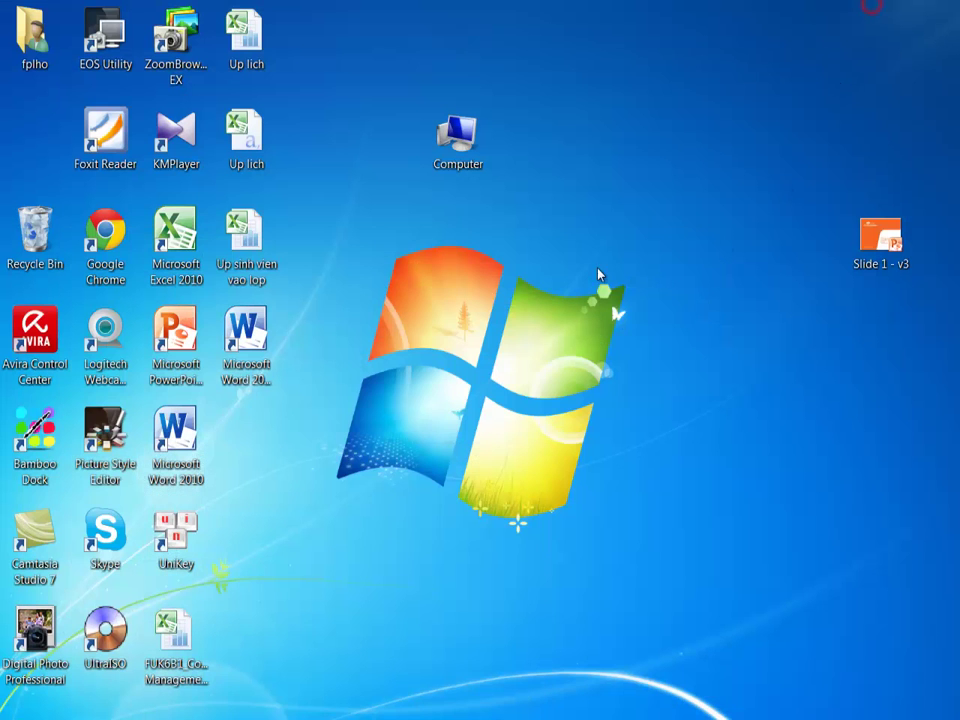
{"action": "right_click", "coordinate": [241, 327]}
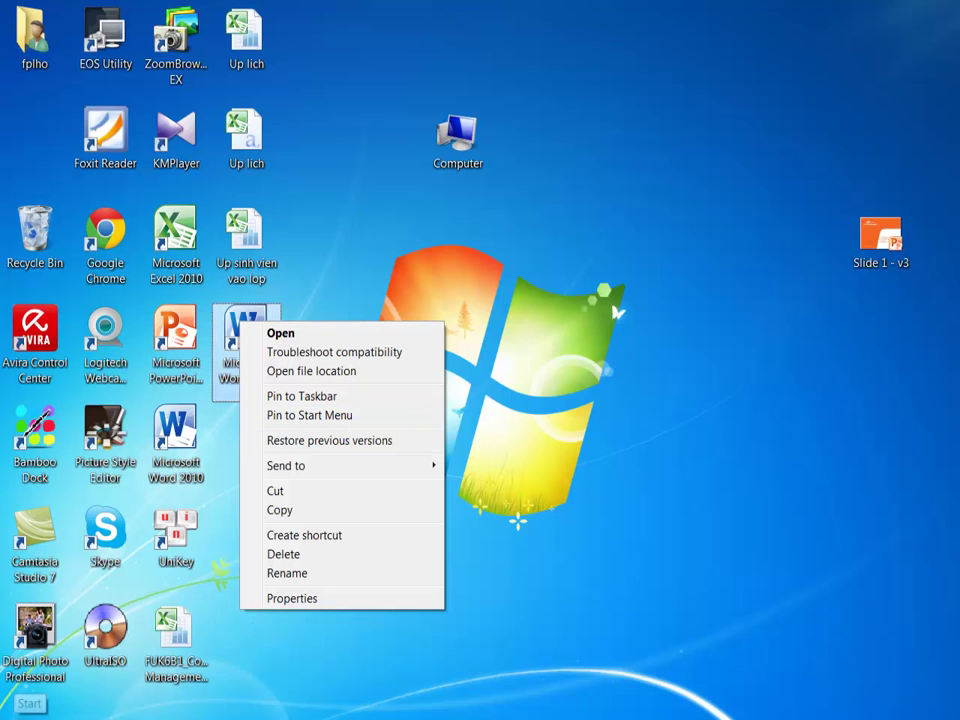
{"action": "left_click", "coordinate": [30, 705]}
{"action": "right_click", "coordinate": [107, 586]}
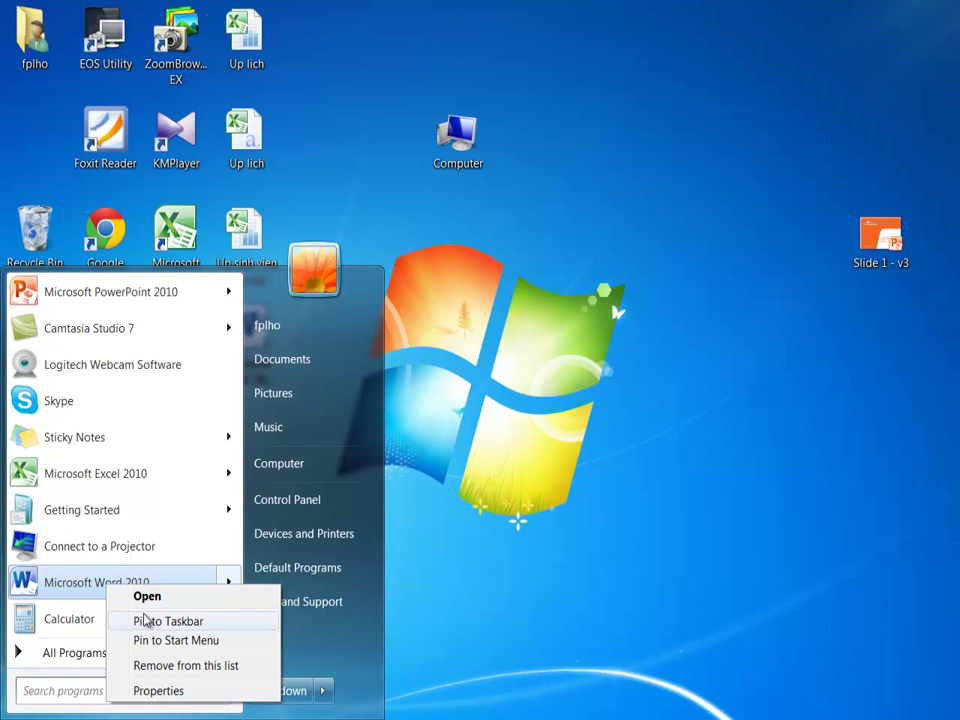
Pin Microsoft Word 2010 from the Microsoft Office program folder to the taskbar, and check its option for unpinning
{"action": "left_click", "coordinate": [32, 662]}
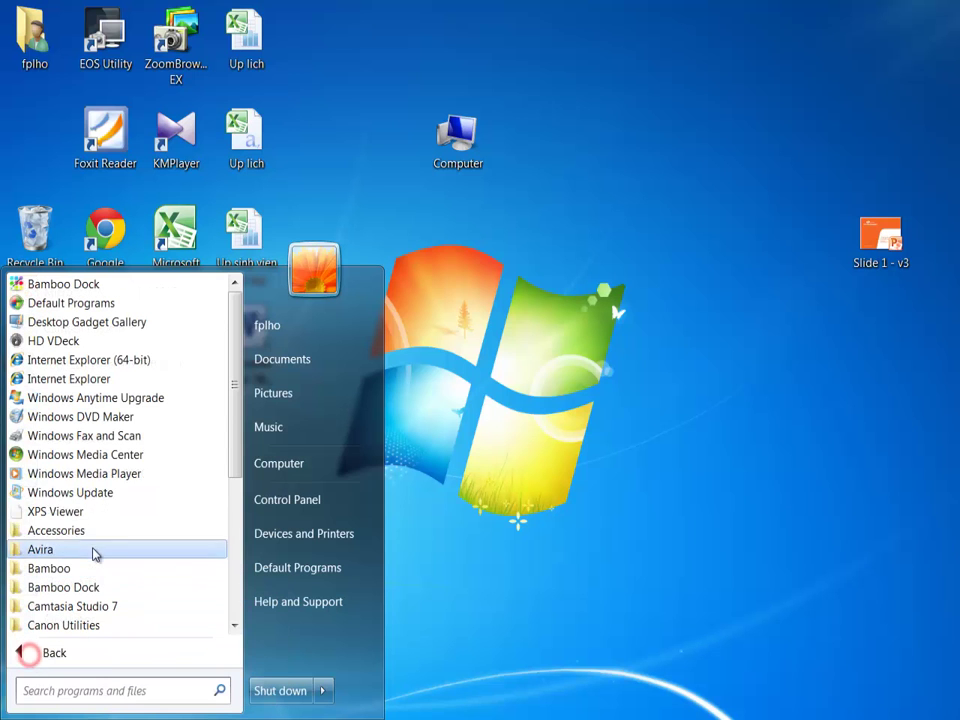
{"action": "scroll", "coordinate": [64, 470], "scroll_direction": "down", "scroll_amount": 5}
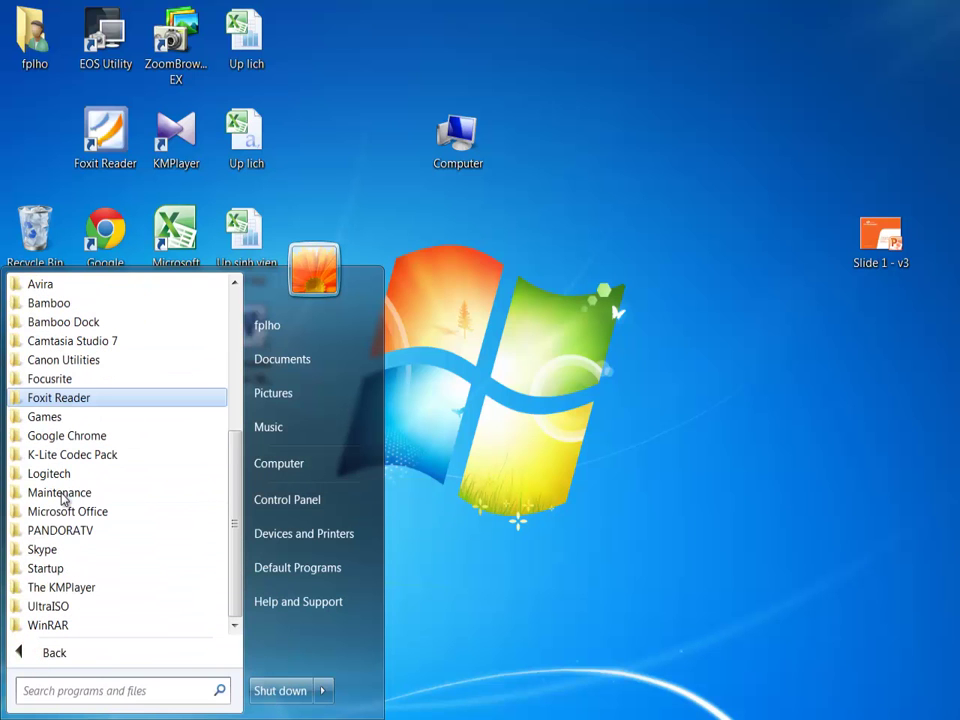
{"action": "scroll", "coordinate": [64, 500], "scroll_direction": "up", "scroll_amount": 5}
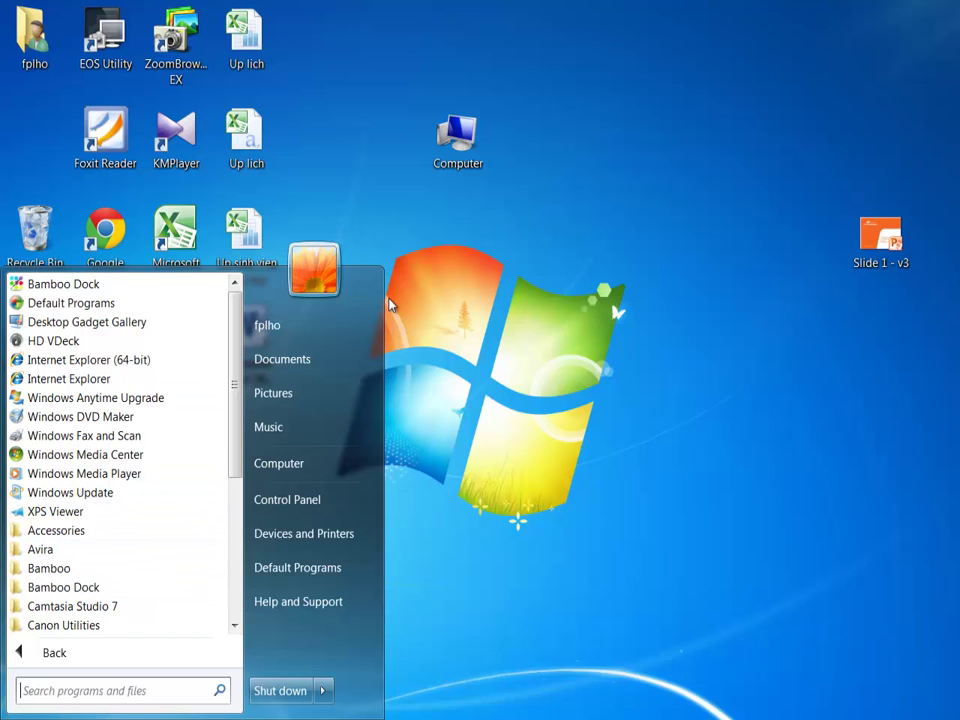
{"action": "scroll", "coordinate": [75, 594], "scroll_direction": "down", "scroll_amount": 4}
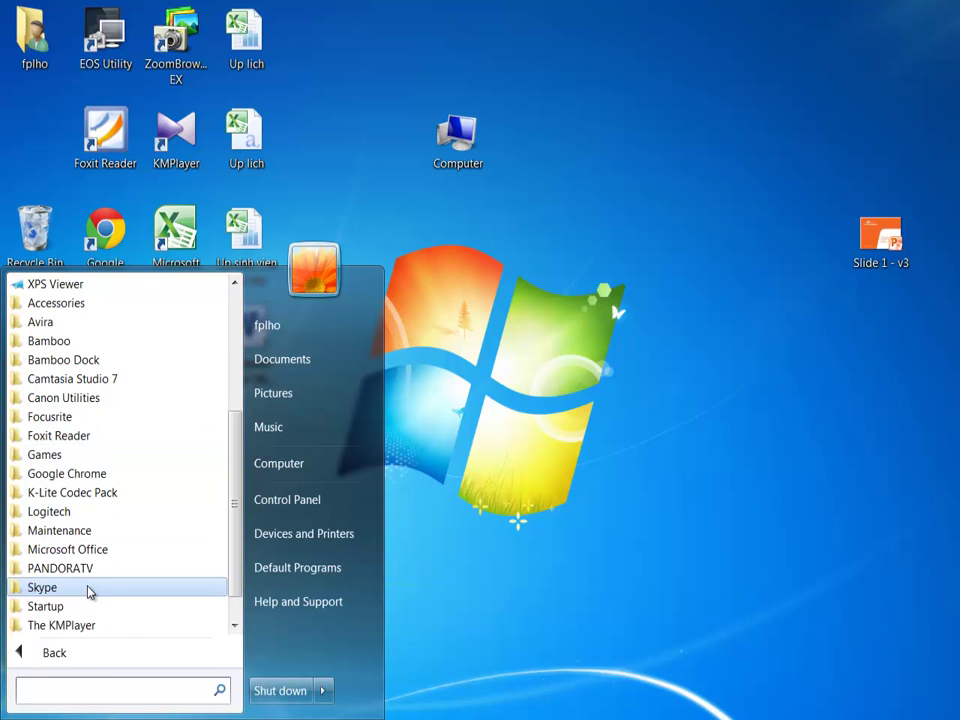
{"action": "left_click", "coordinate": [80, 549]}
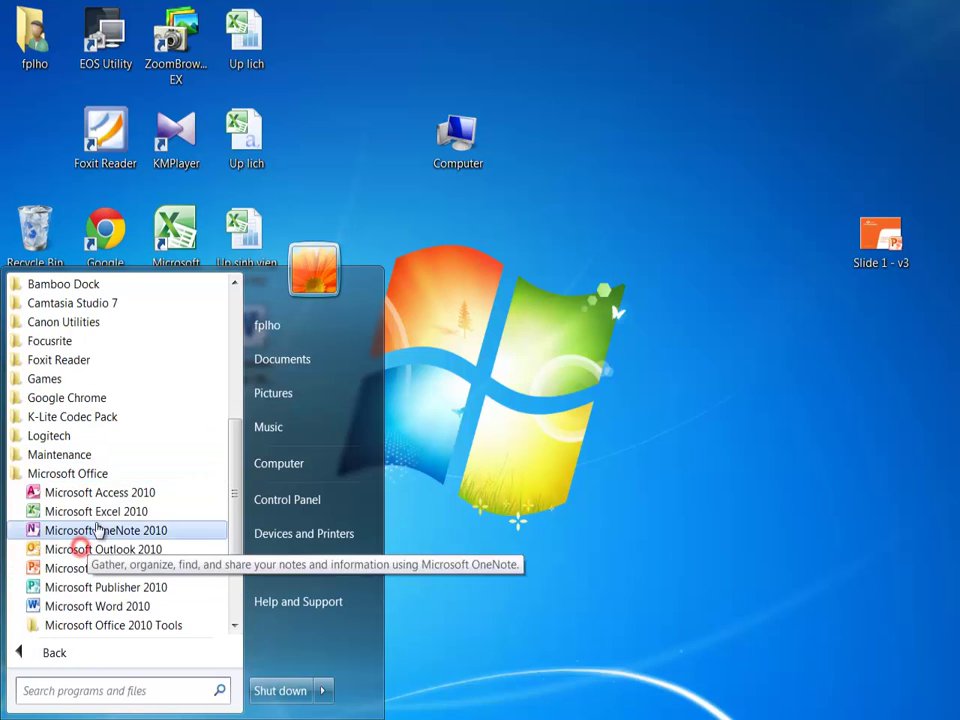
{"action": "left_click", "coordinate": [86, 606]}
{"action": "right_click", "coordinate": [86, 607]}
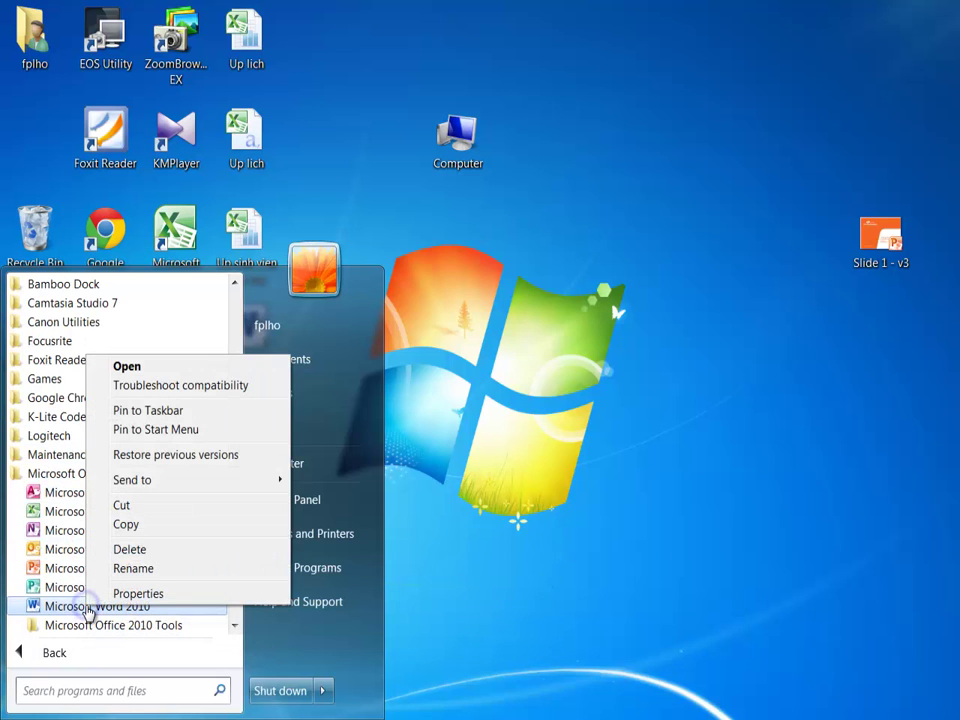
{"action": "left_click", "coordinate": [153, 414]}
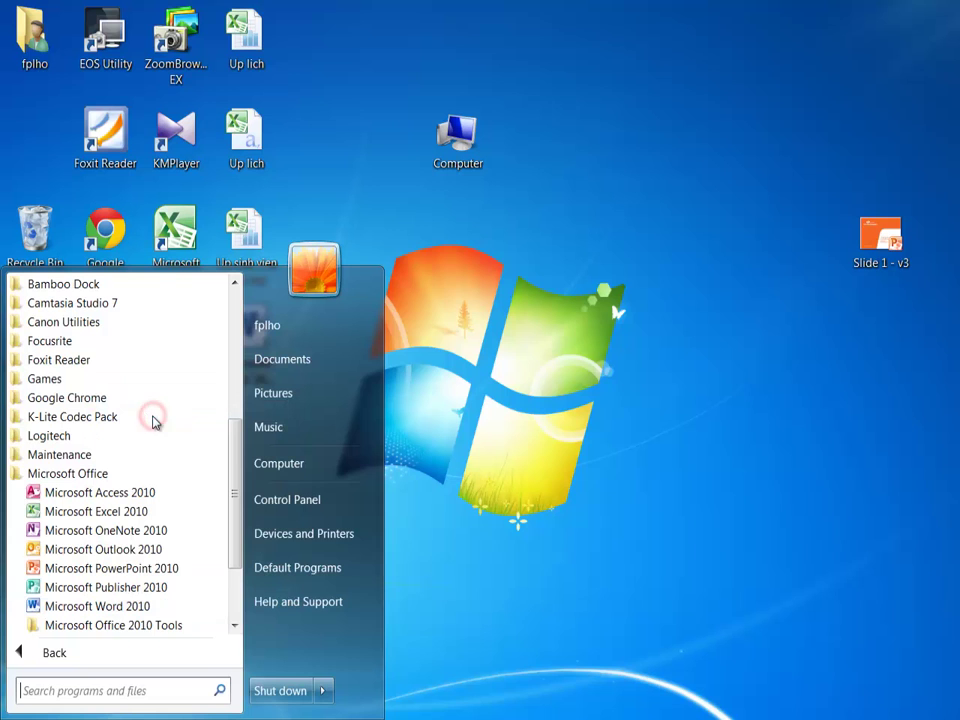
{"action": "right_click", "coordinate": [94, 612]}
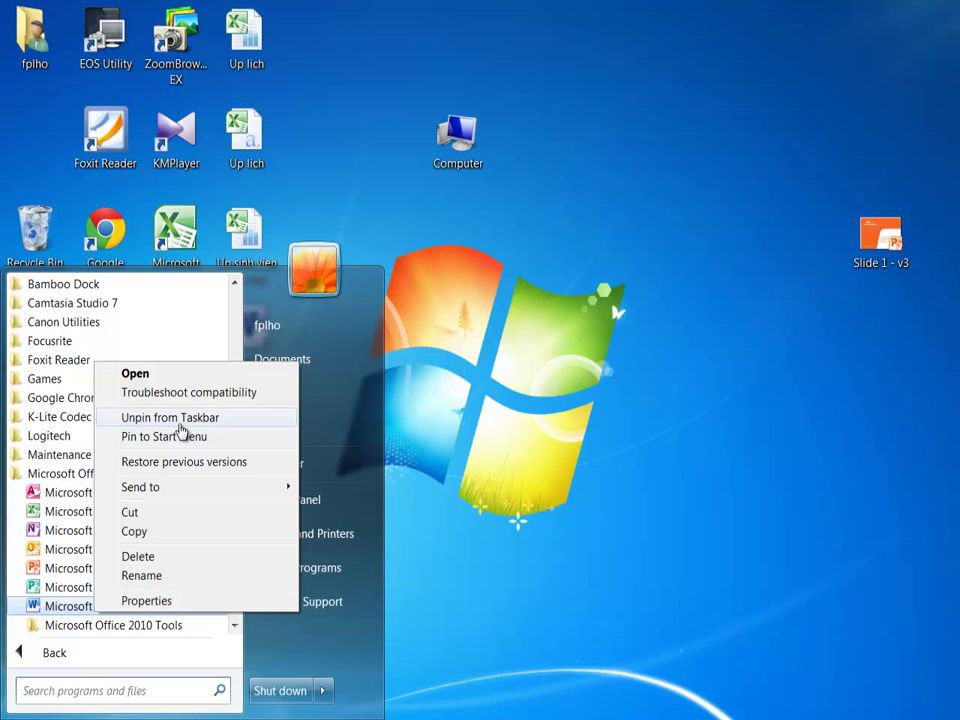
{"action": "left_click", "coordinate": [385, 290]}
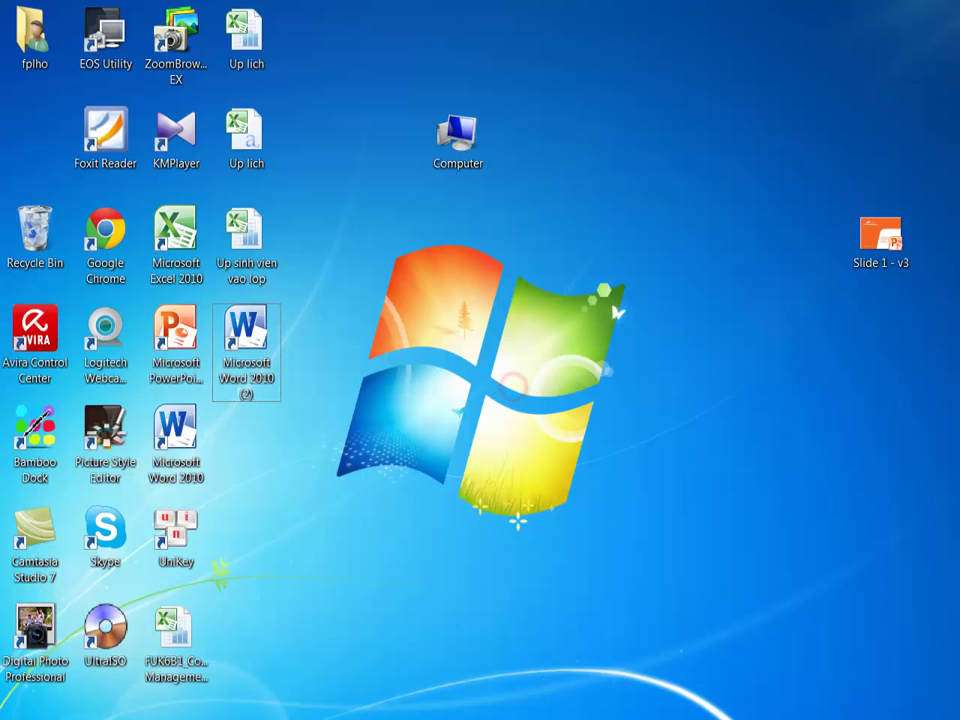
Switch to PowerPoint, run the slide show from slide 35 to slide 36, and return to the desktop
{"action": "key", "text": "alt+Tab"}
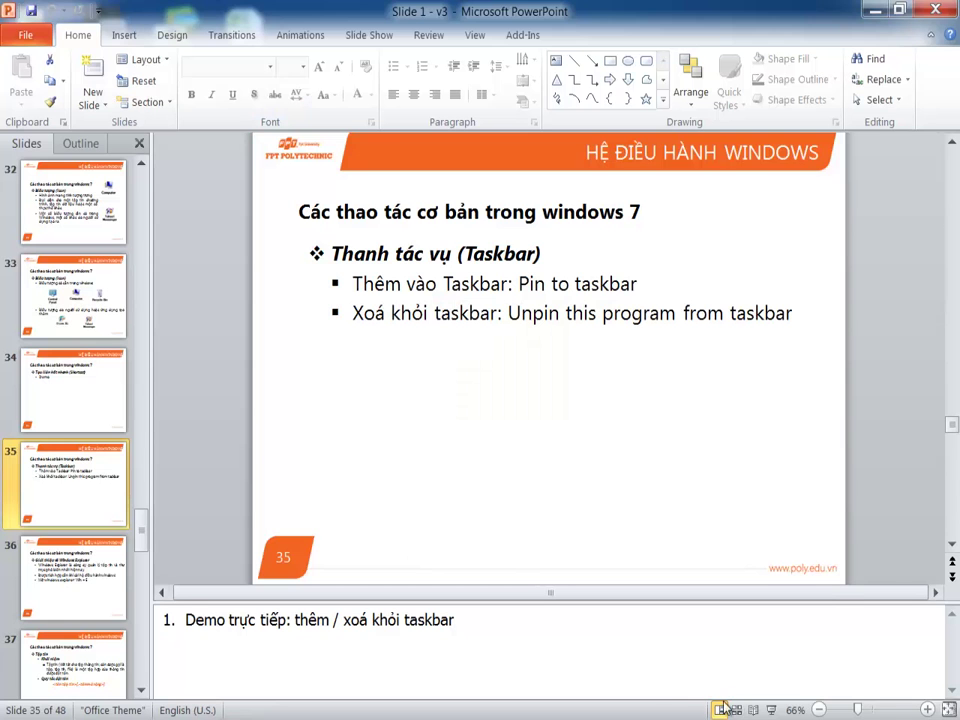
{"action": "left_click", "coordinate": [771, 710]}
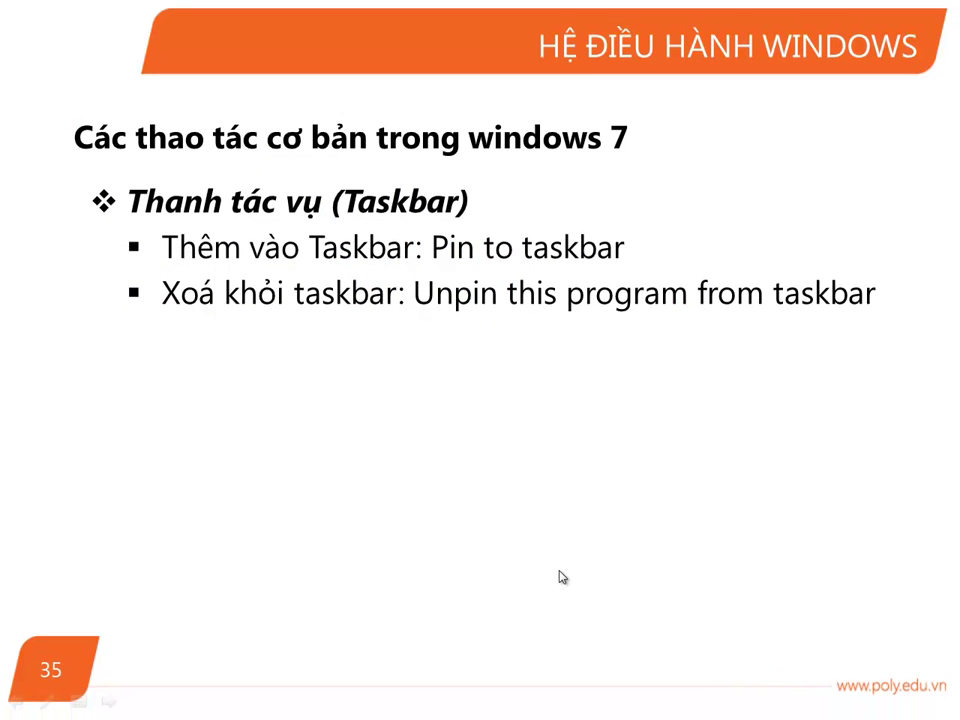
{"action": "key", "text": "Right"}
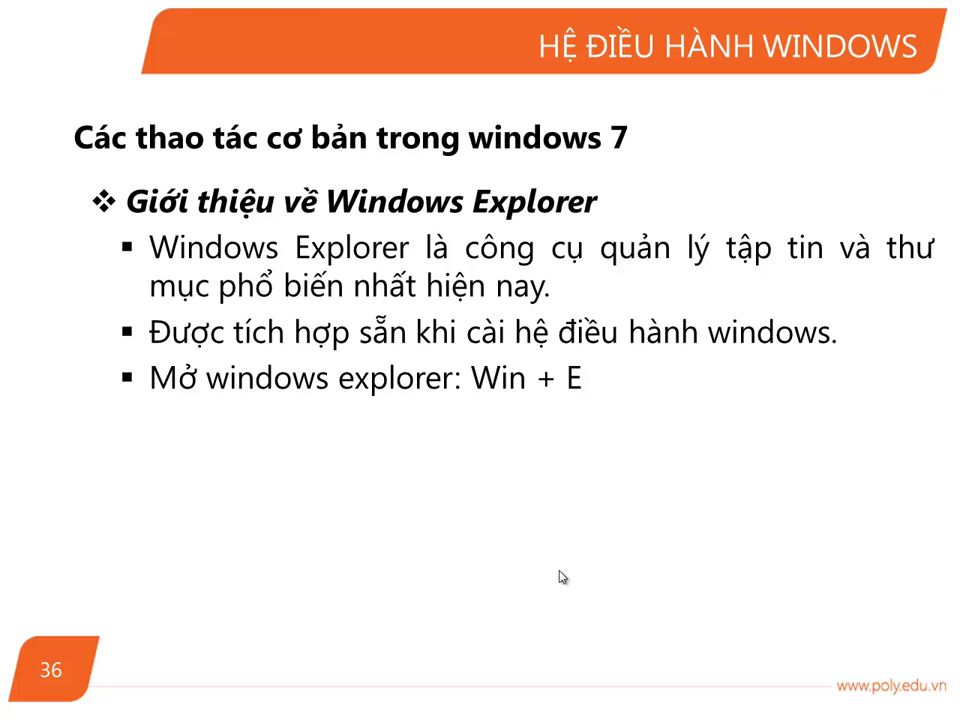
{"action": "right_click", "coordinate": [646, 415]}
{"action": "left_click", "coordinate": [649, 639]}
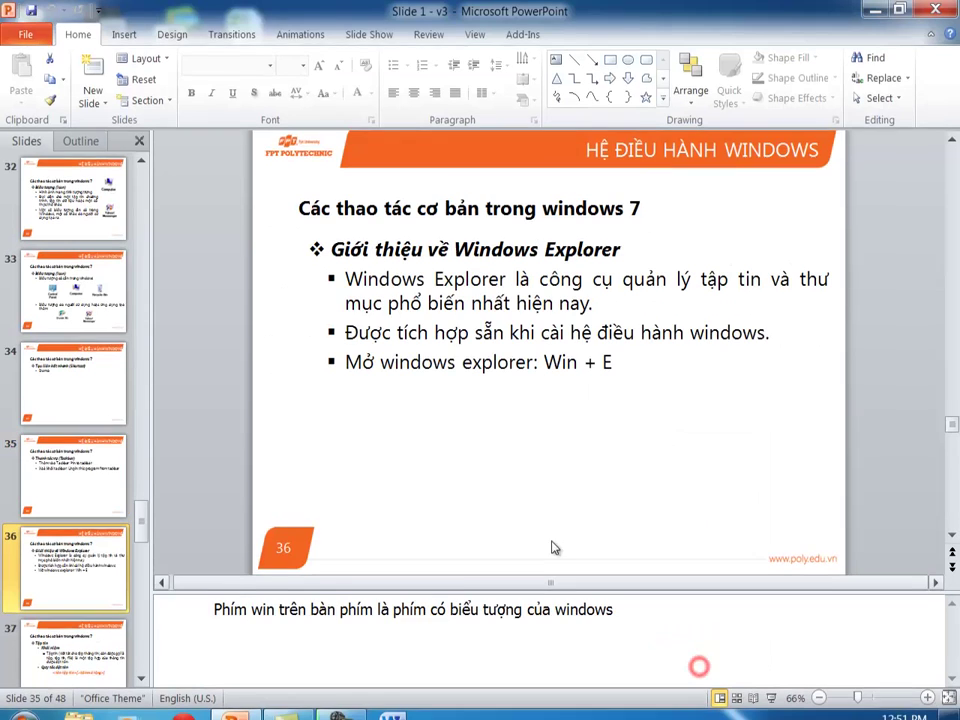
{"action": "key", "text": "super+d"}
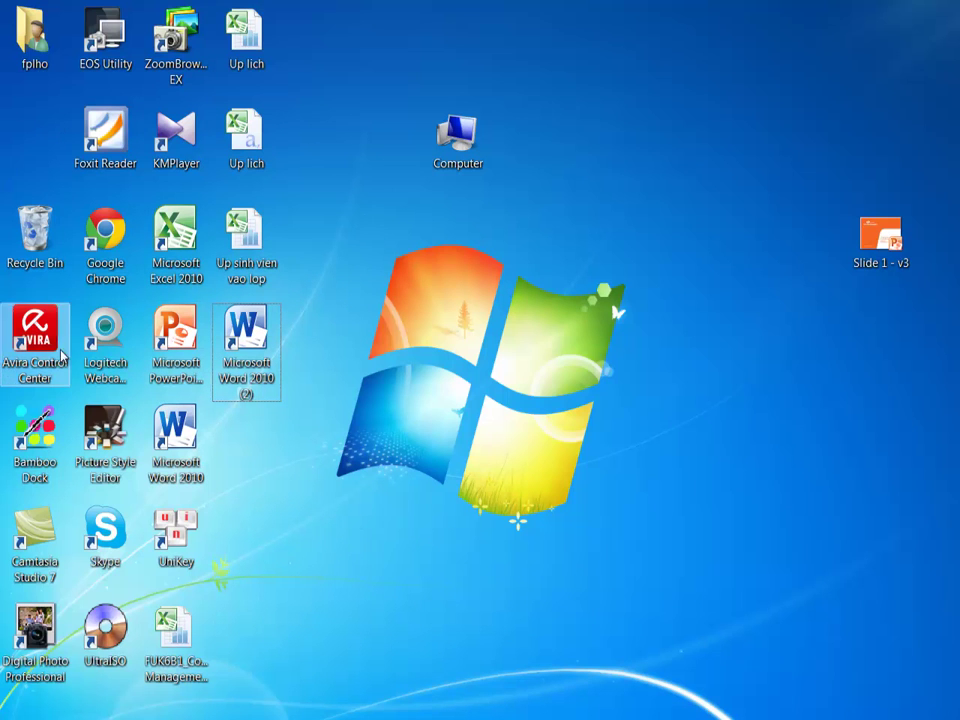
Copy the Microsoft Word 2010 (2) desktop shortcut to the clipboard
{"action": "right_click", "coordinate": [251, 343]}
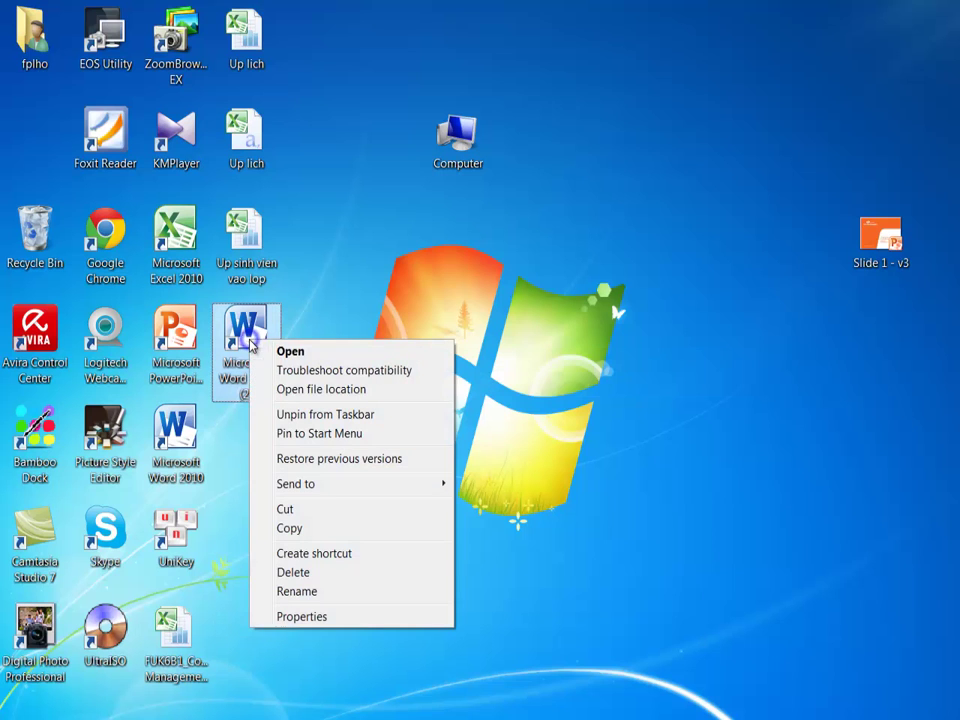
{"action": "left_click", "coordinate": [319, 530]}
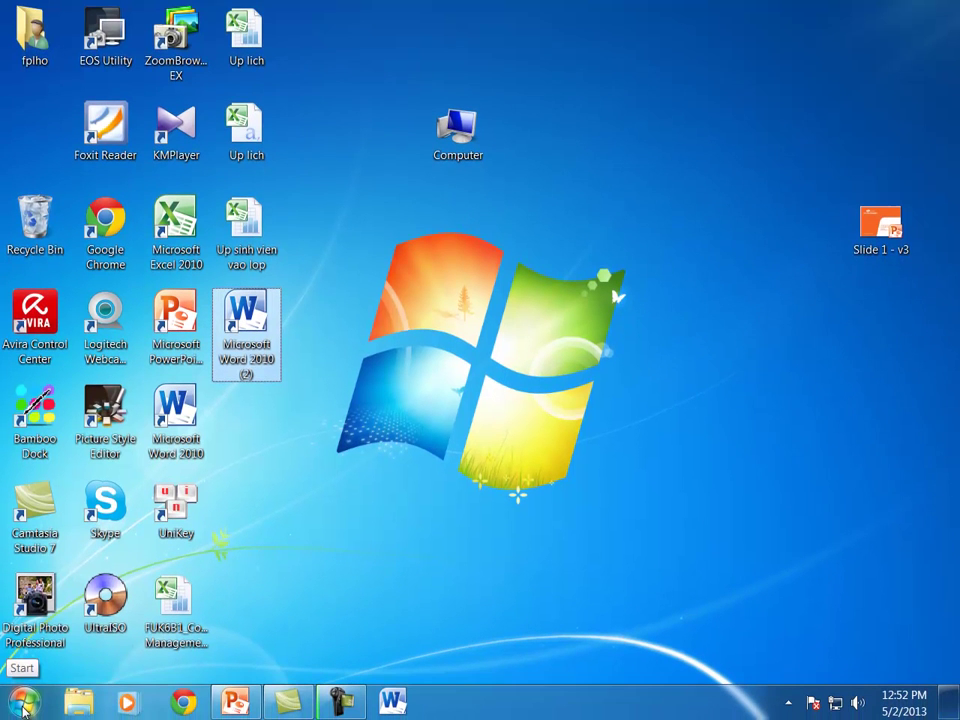
Open Windows Explorer at the Libraries view and close the window again
{"action": "right_click", "coordinate": [22, 710]}
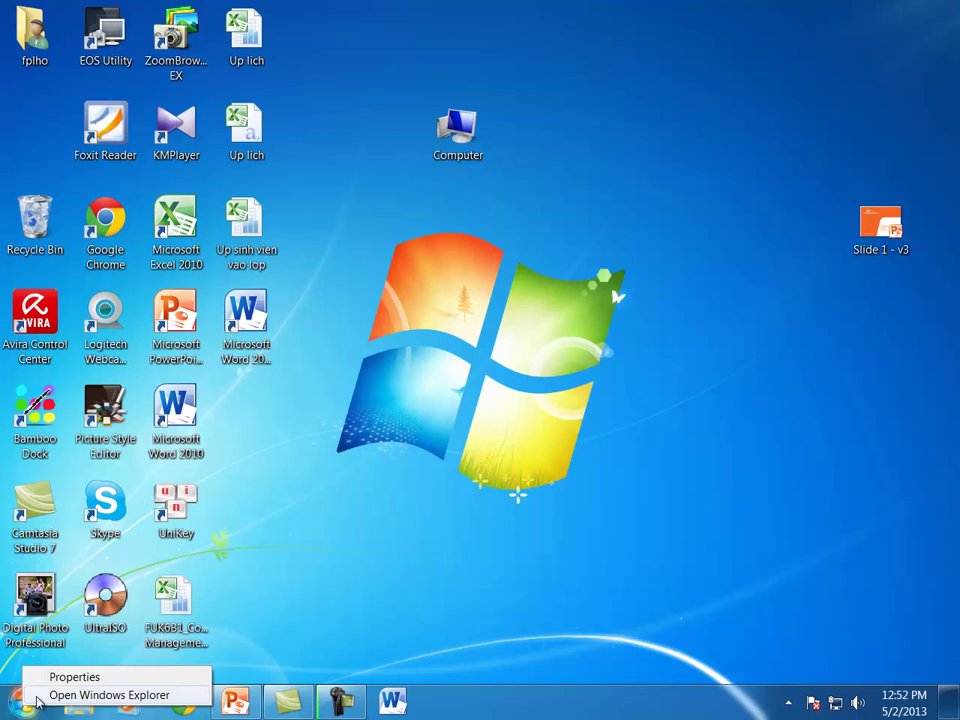
{"action": "left_click", "coordinate": [95, 695]}
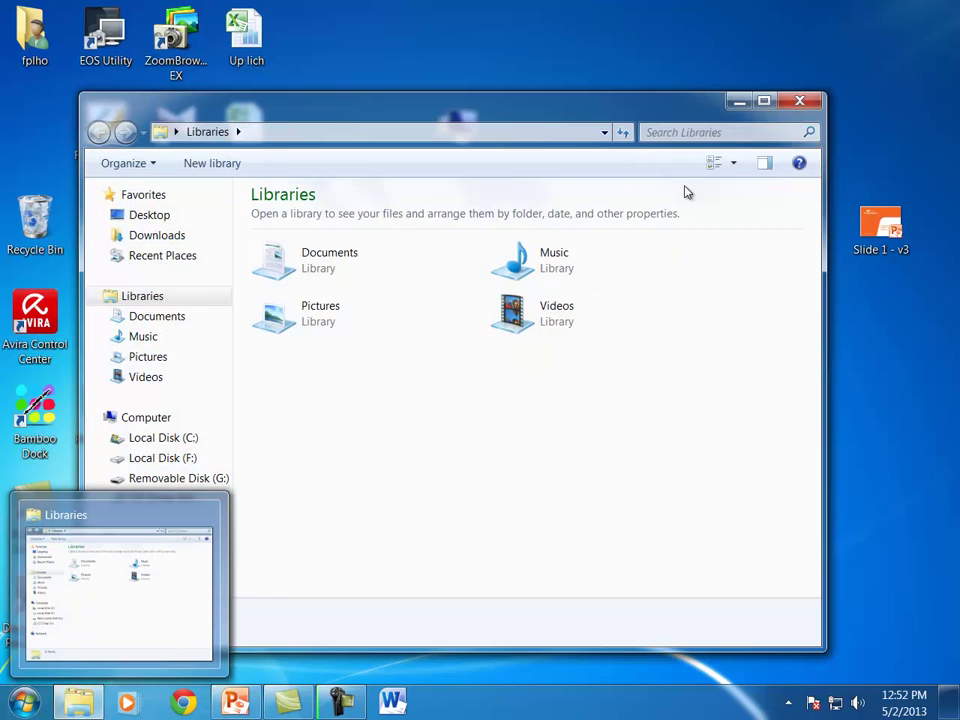
{"action": "left_click", "coordinate": [806, 99]}
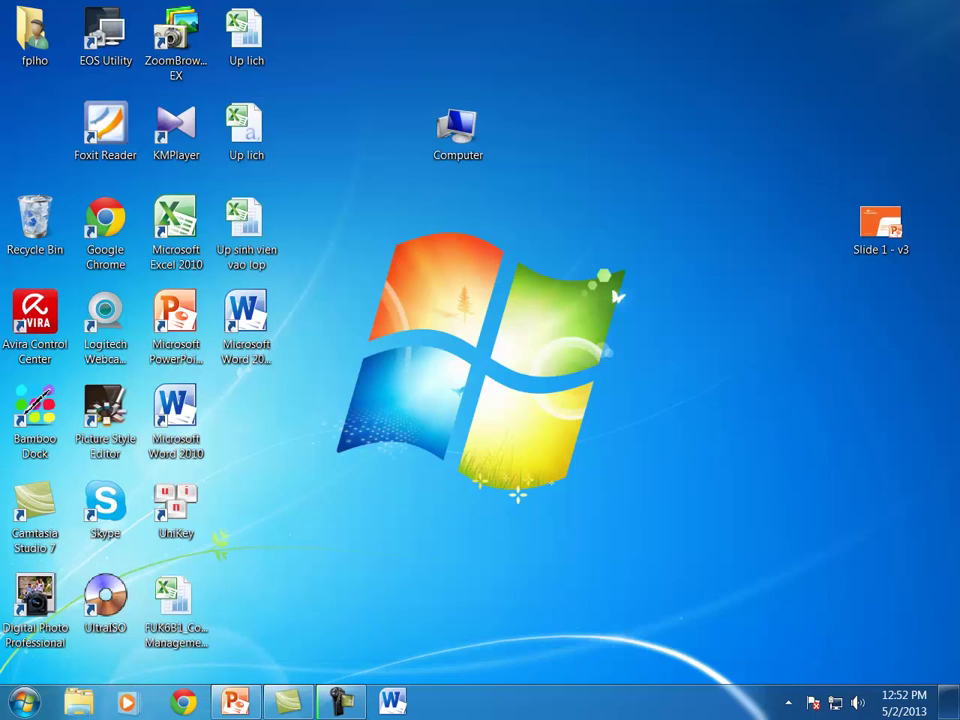
Open a maximized Explorer window at Computer and browse the Intel folder and root of Local Disk (C:), leaving the drive's folder tree collapsed
{"action": "key", "text": "super+e"}
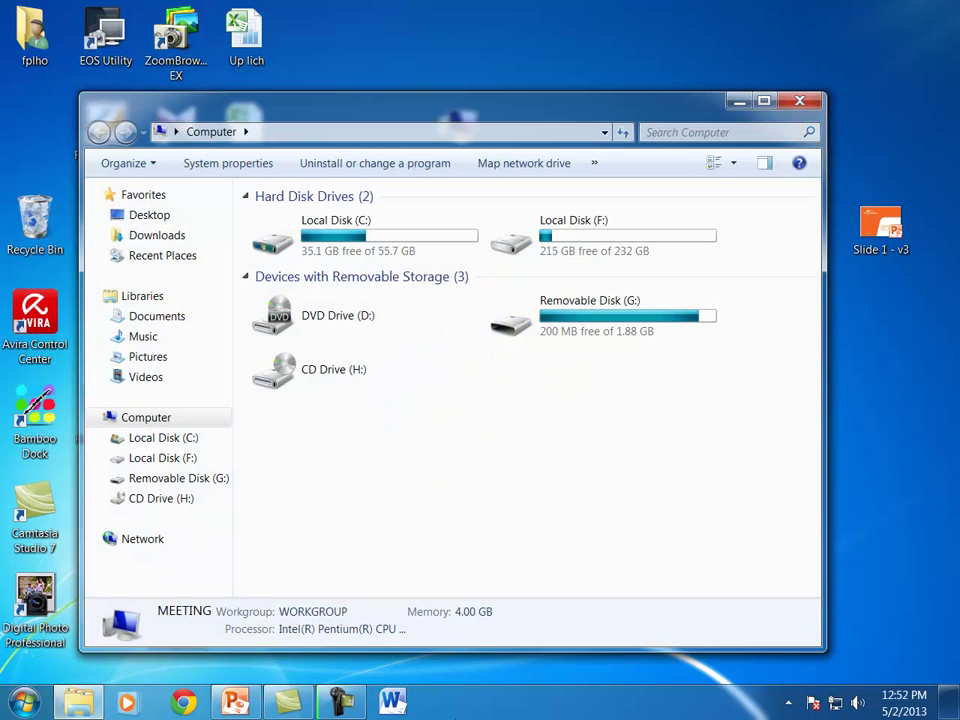
{"action": "left_click", "coordinate": [763, 102]}
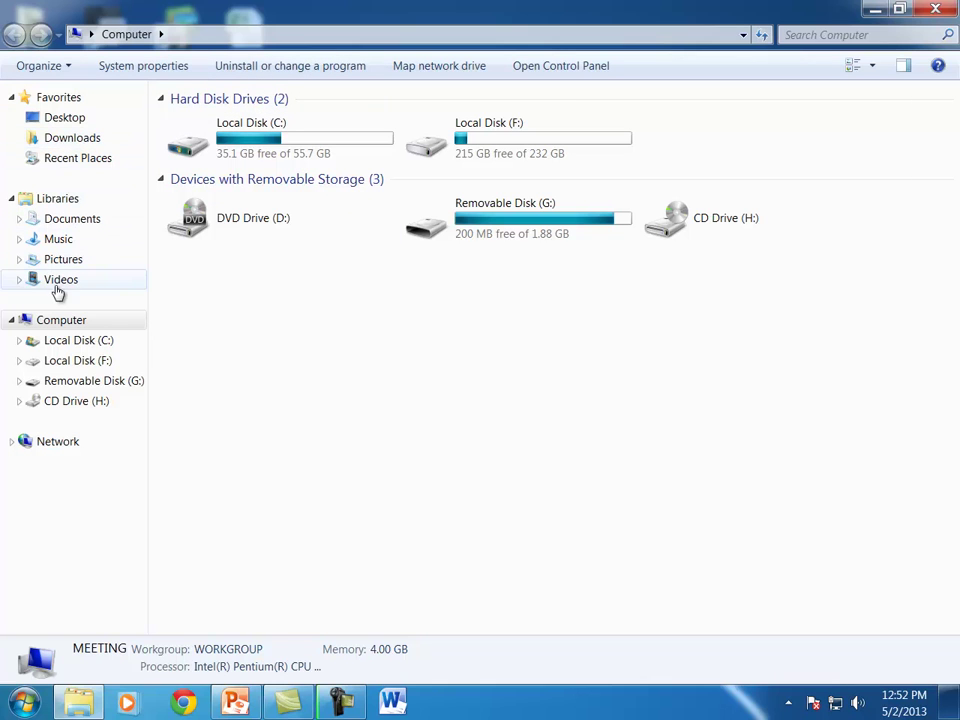
{"action": "left_click", "coordinate": [19, 341]}
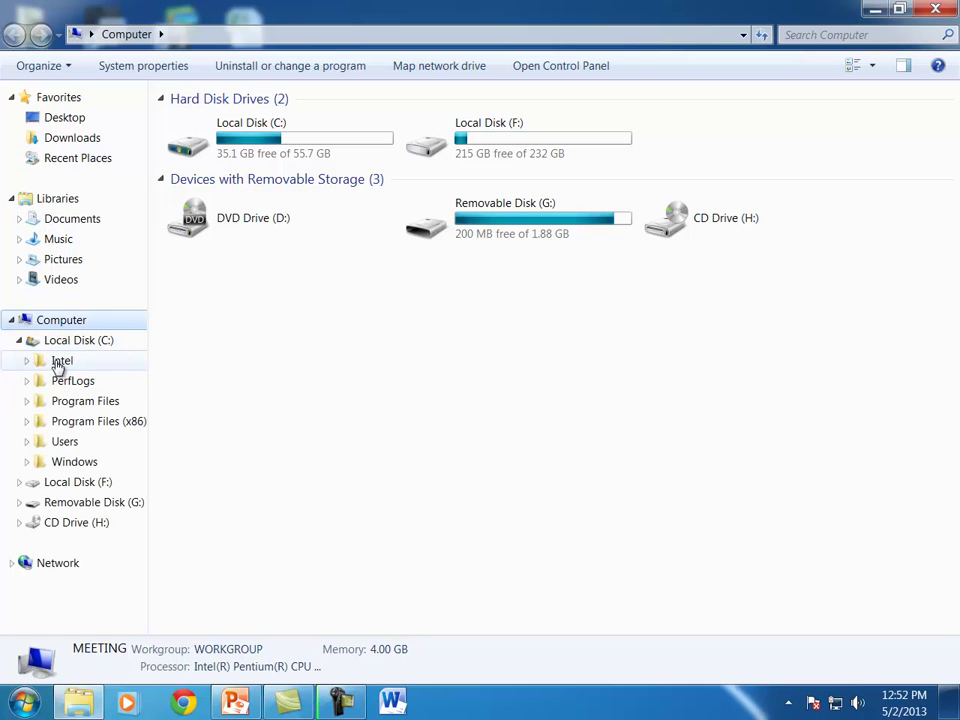
{"action": "left_click", "coordinate": [58, 362]}
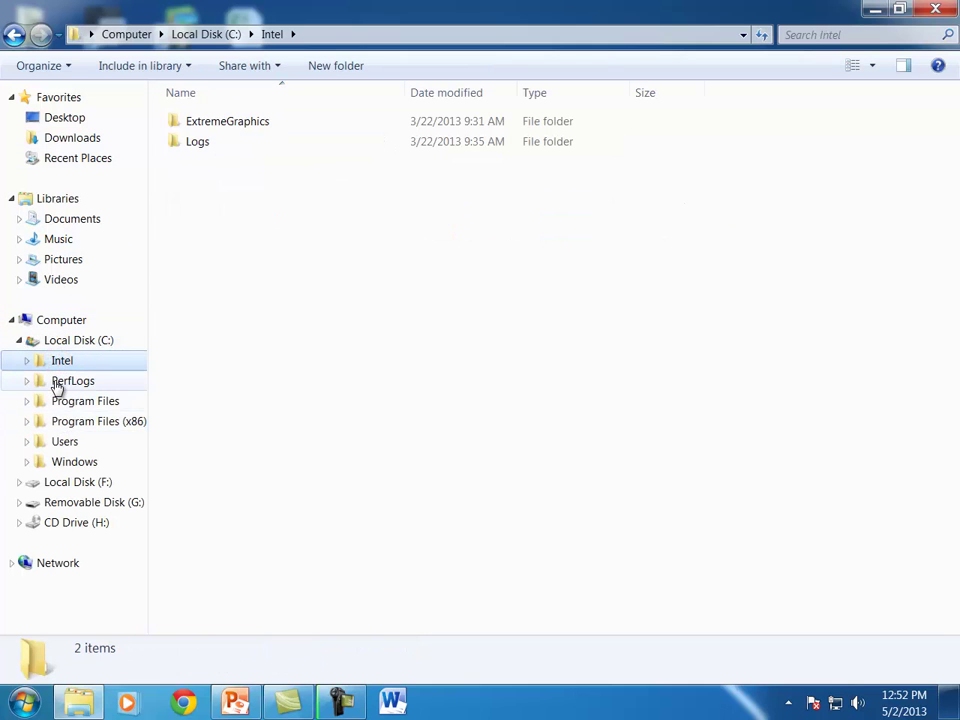
{"action": "left_click", "coordinate": [55, 345]}
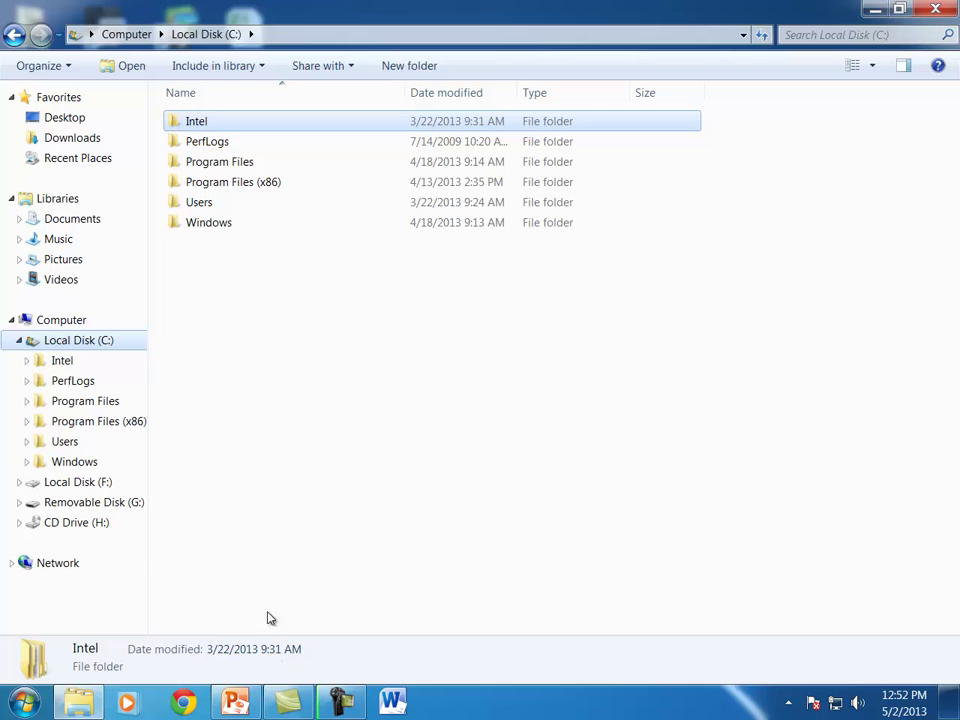
{"action": "left_click", "coordinate": [19, 341]}
Copy the Assignment 1 folder from Removable Disk (G:) into the root of Local Disk (F:)
{"action": "left_click", "coordinate": [84, 384]}
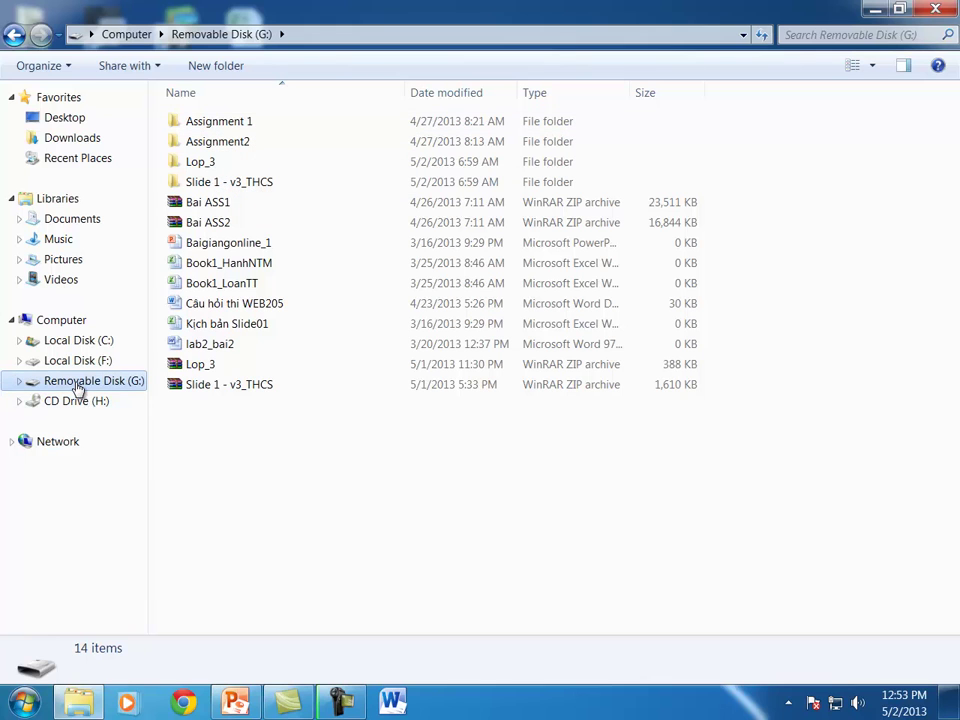
{"action": "right_click", "coordinate": [220, 122]}
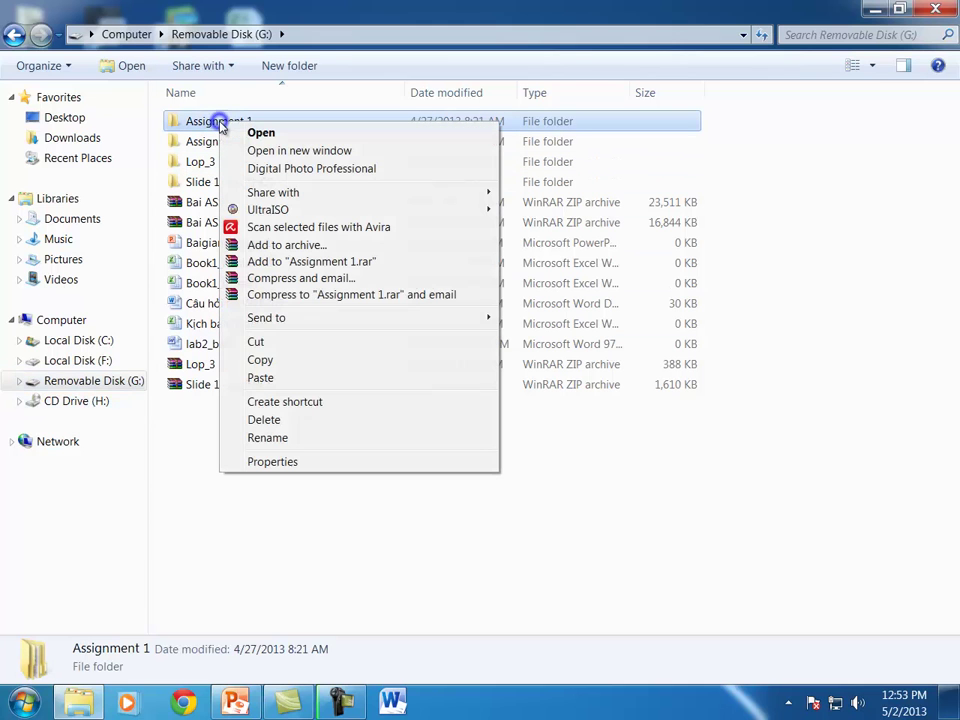
{"action": "left_click", "coordinate": [252, 362]}
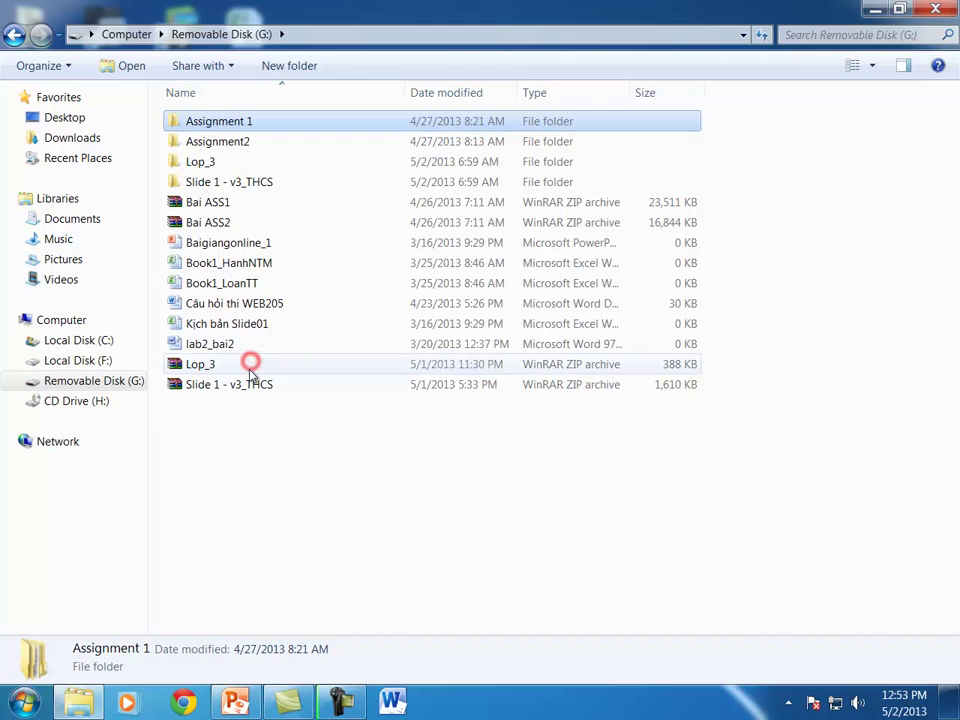
{"action": "left_click", "coordinate": [78, 362]}
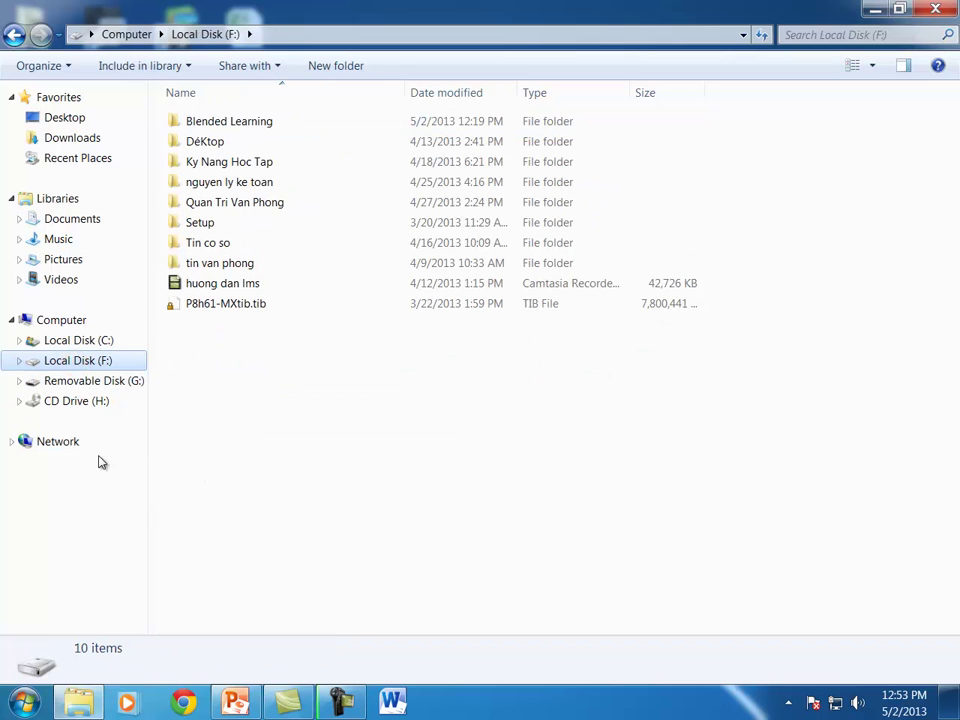
{"action": "right_click", "coordinate": [266, 362]}
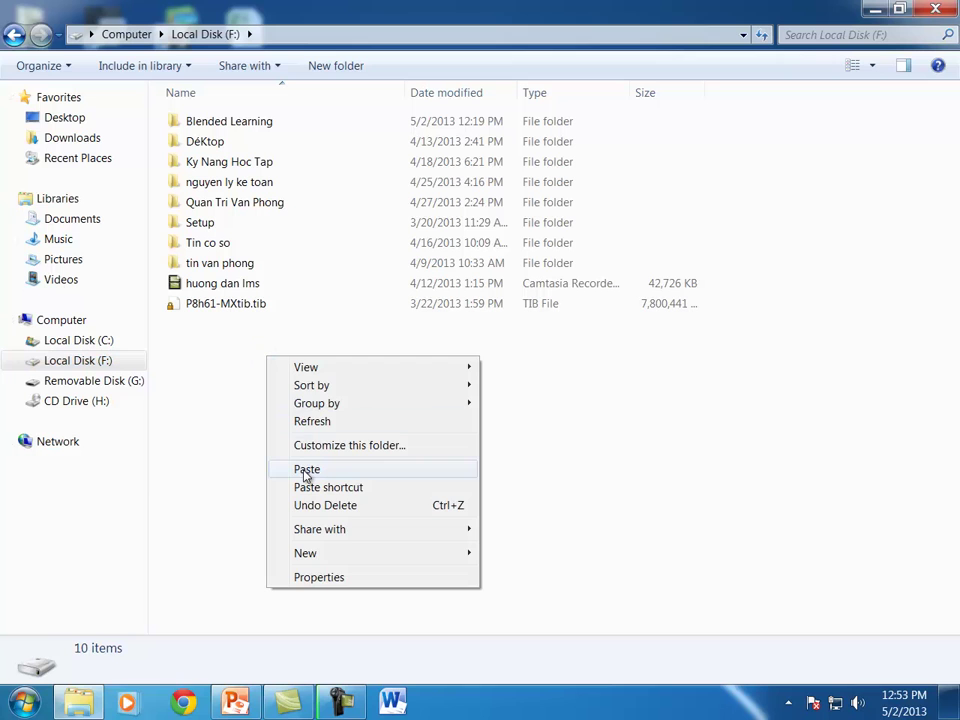
{"action": "left_click", "coordinate": [306, 470]}
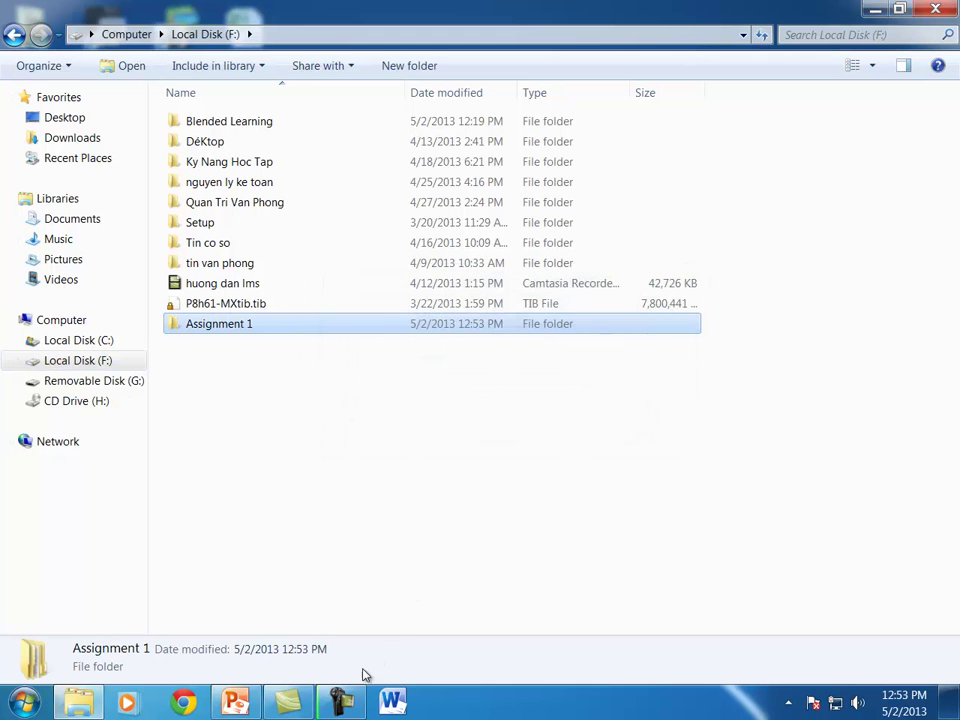
Switch to PowerPoint, run the slide show from slide 36, and advance to slide 37 on files
{"action": "left_click", "coordinate": [237, 712]}
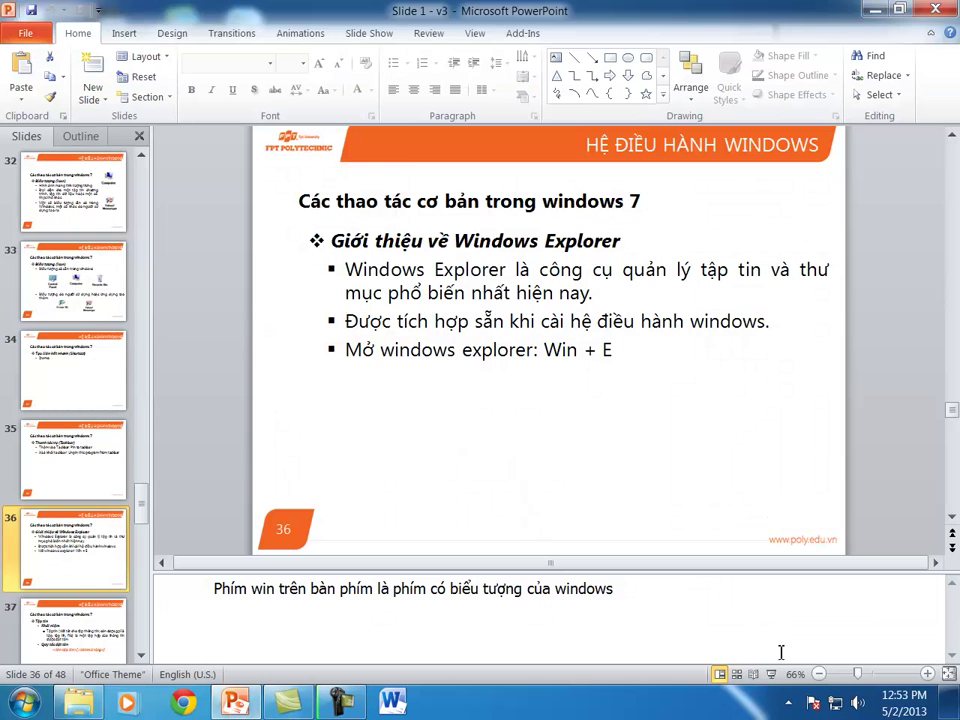
{"action": "left_click", "coordinate": [775, 673]}
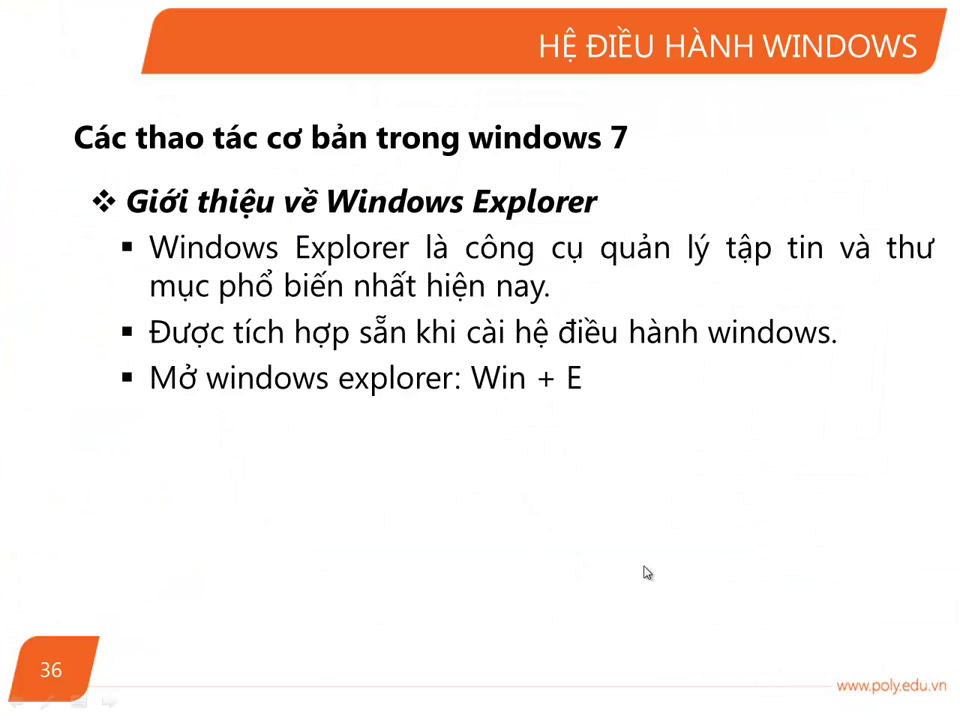
{"action": "left_click", "coordinate": [645, 567]}
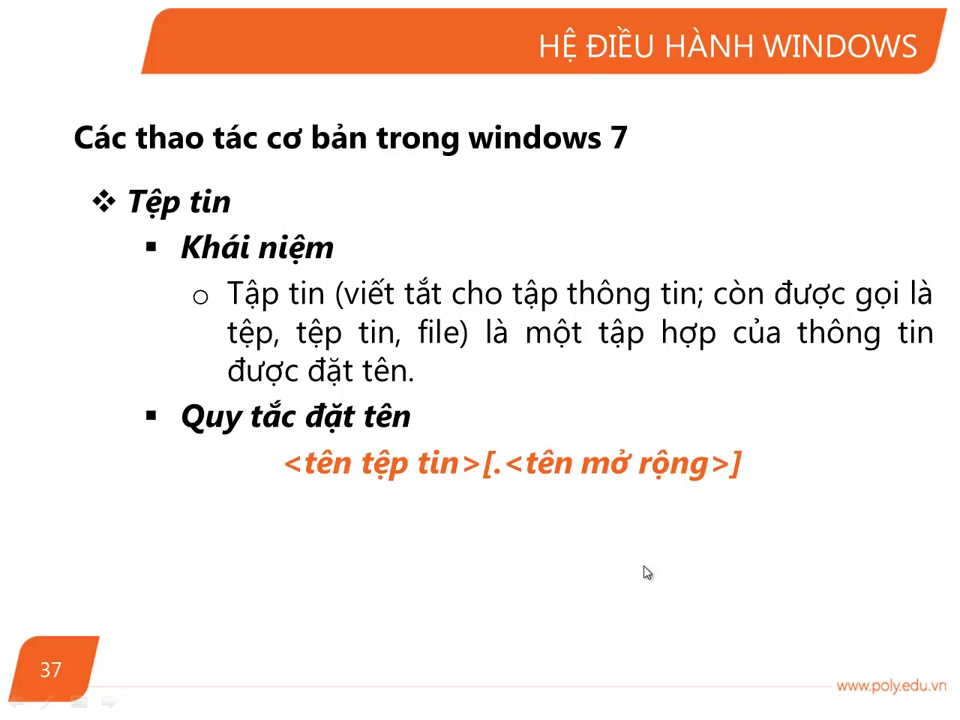